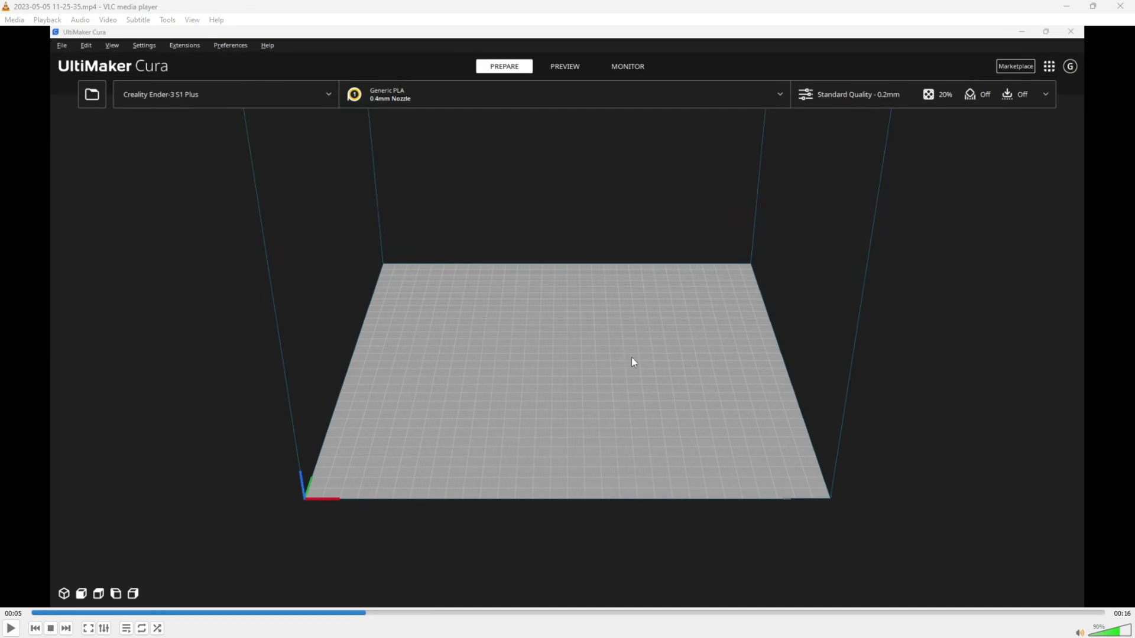
- Switch from VLC to the live Cura window and open the Marketplace
{"action": "left_click", "coordinate": [602, 7]}
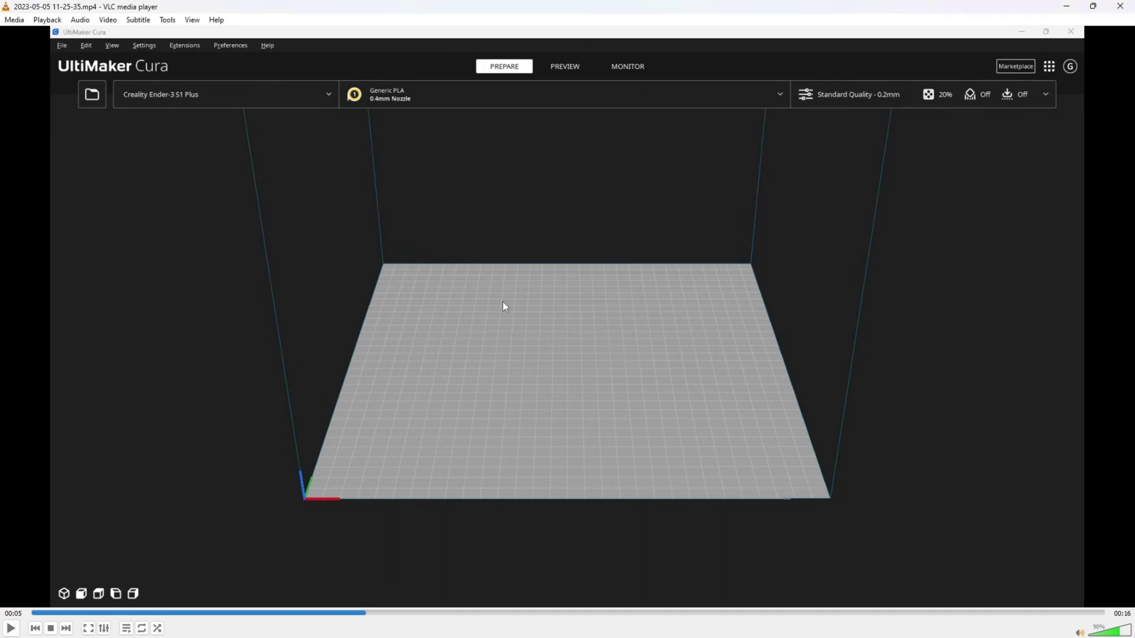
{"action": "key", "text": "alt+Tab"}
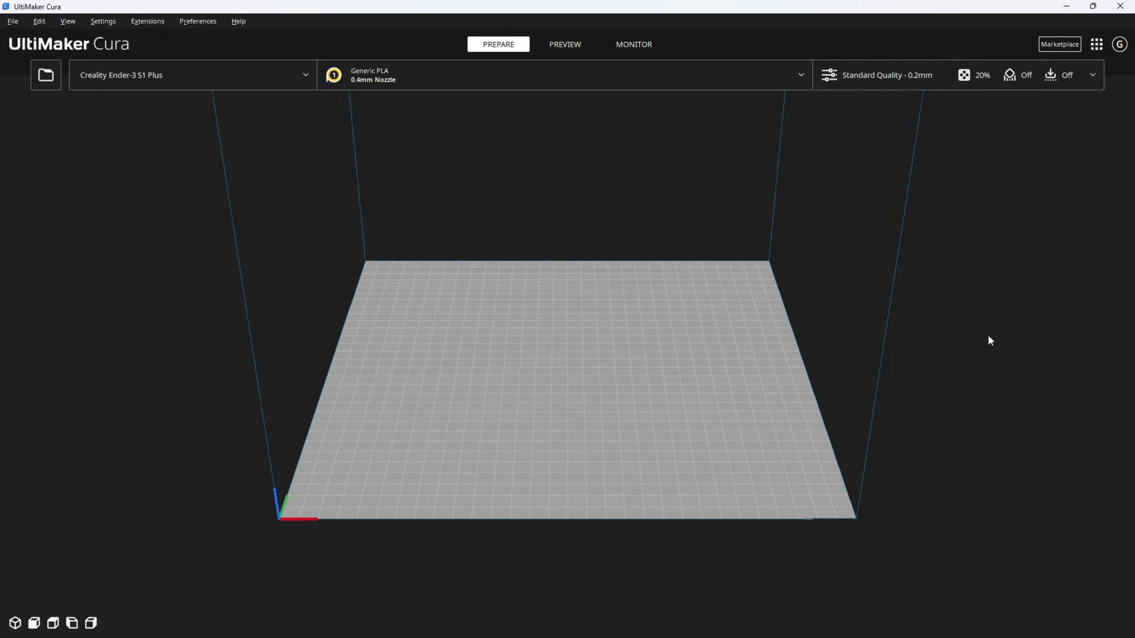
{"action": "left_click", "coordinate": [1057, 44]}
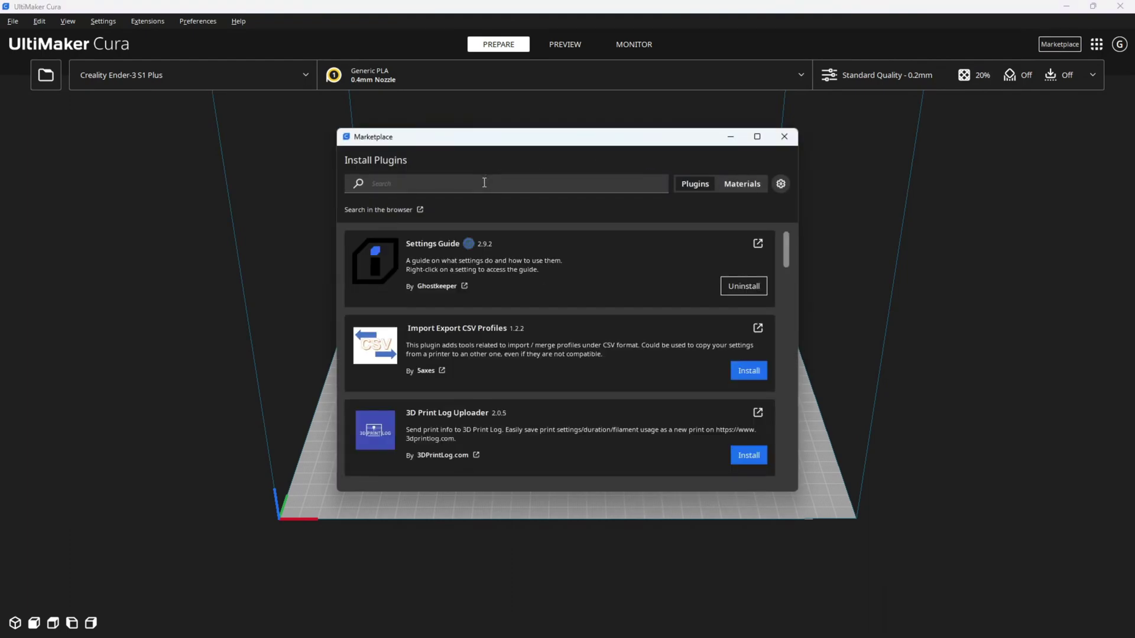
{"action": "left_click", "coordinate": [484, 182]}
{"action": "type", "text": "auto"}
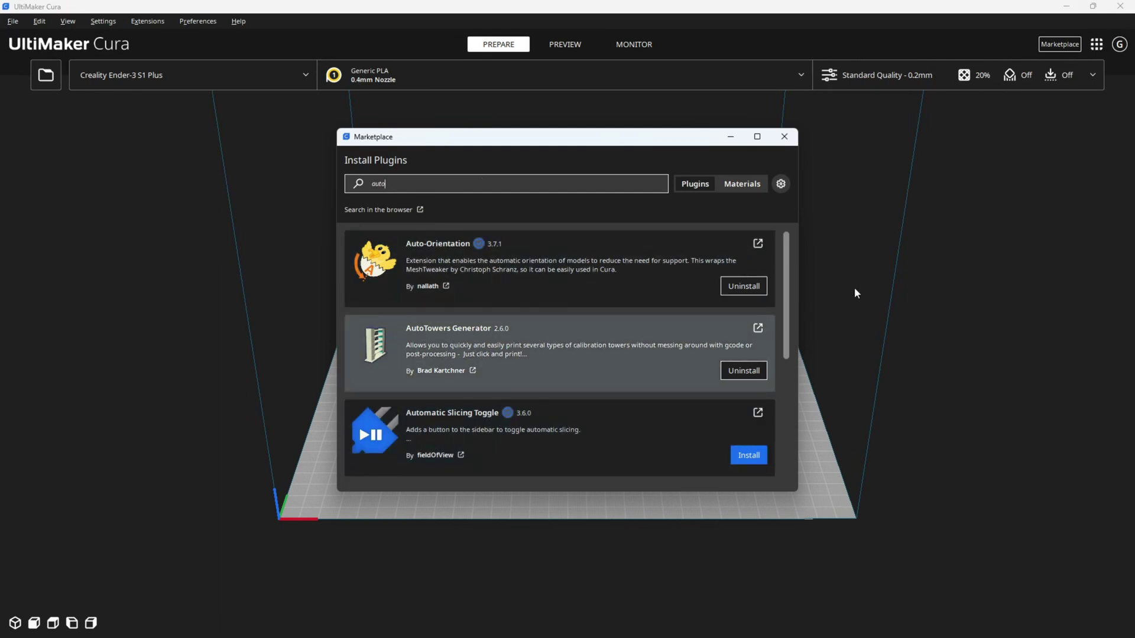
{"action": "left_click", "coordinate": [784, 137]}
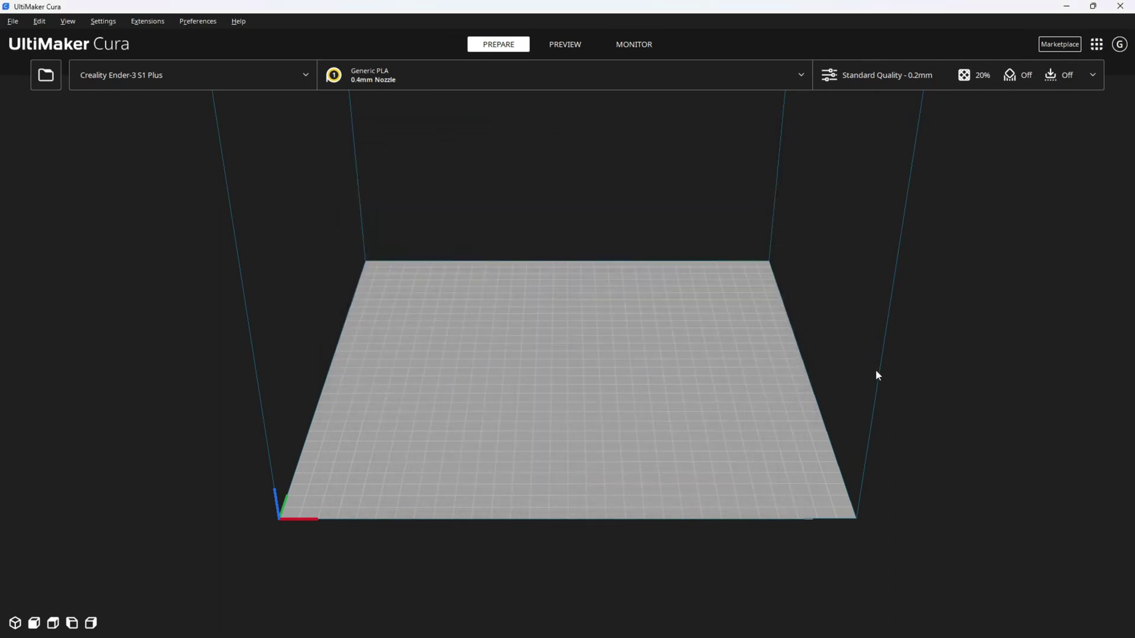
- Load the Auto Towers 'Temperature Tower - PLA' preset onto the build plate
{"action": "left_click", "coordinate": [152, 24]}
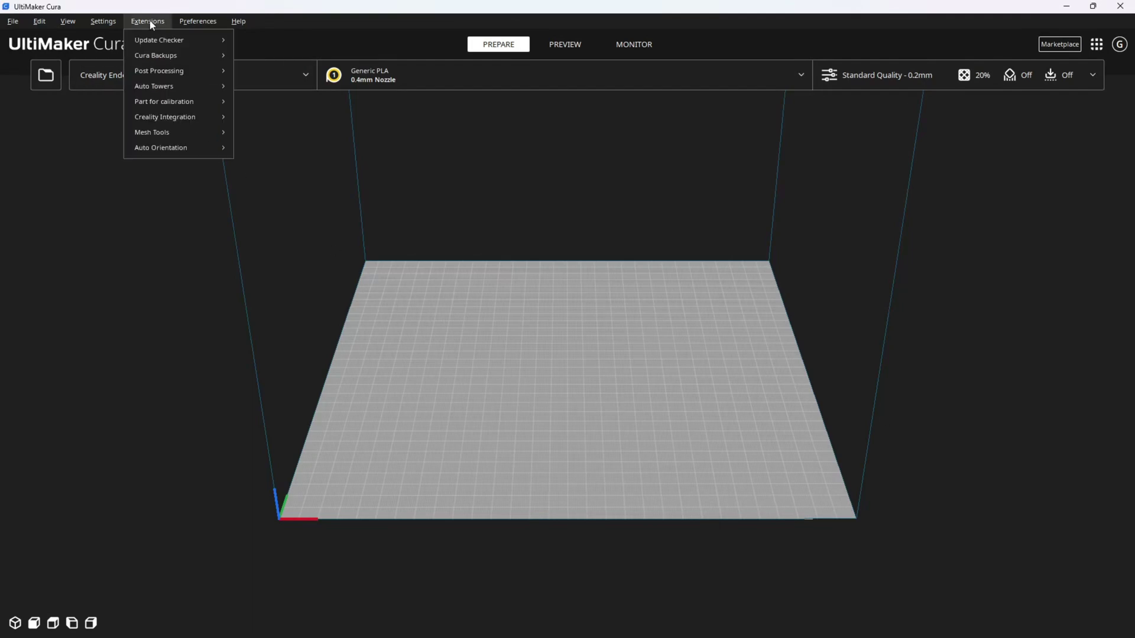
{"action": "mouse_move", "coordinate": [155, 88]}
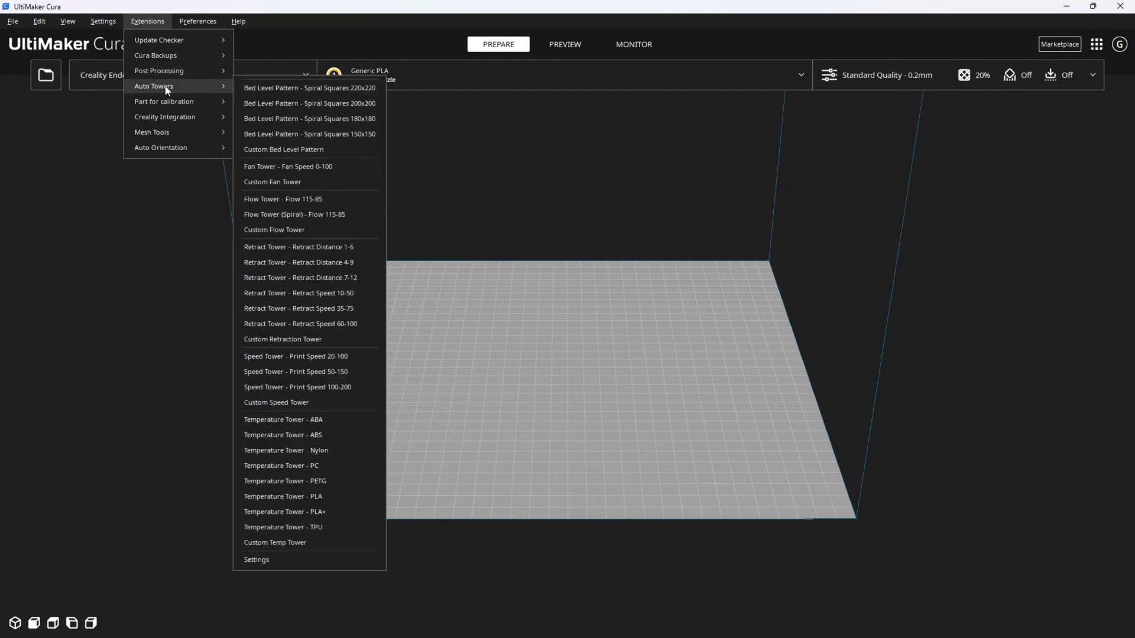
{"action": "mouse_move", "coordinate": [185, 103]}
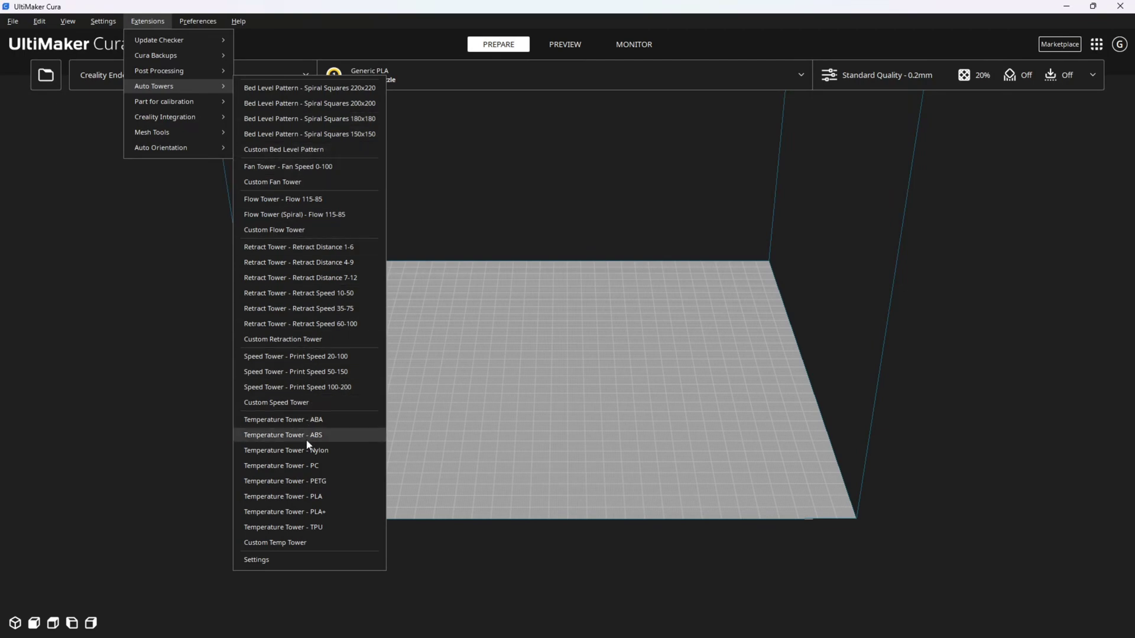
{"action": "left_click", "coordinate": [304, 498]}
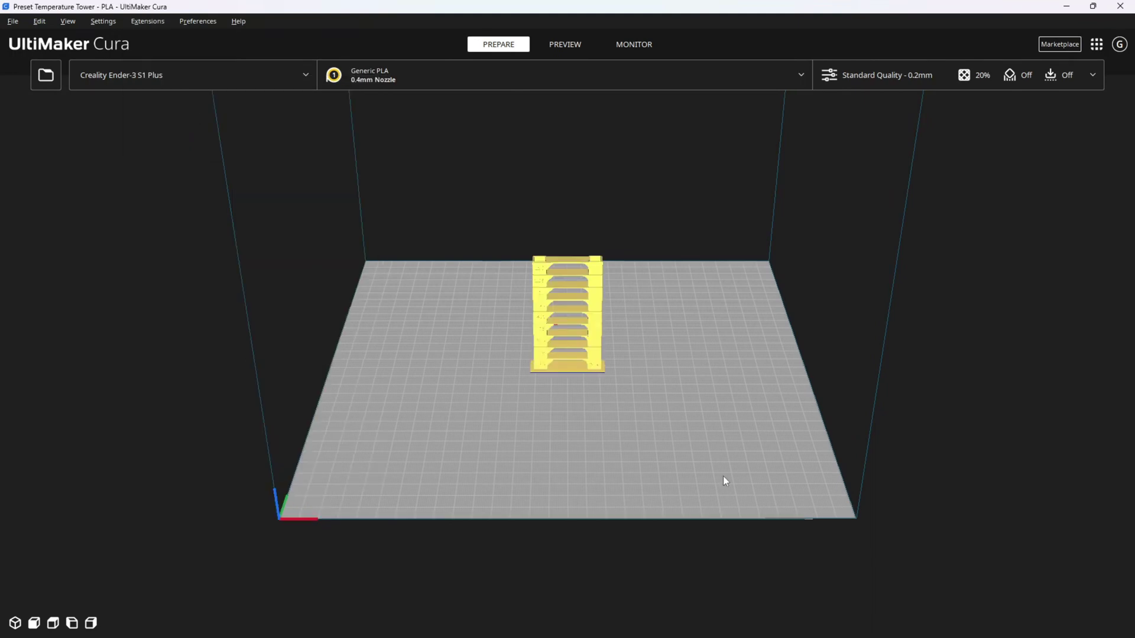
{"action": "right_click_drag", "start_coordinate": [681, 410], "coordinate": [793, 523]}
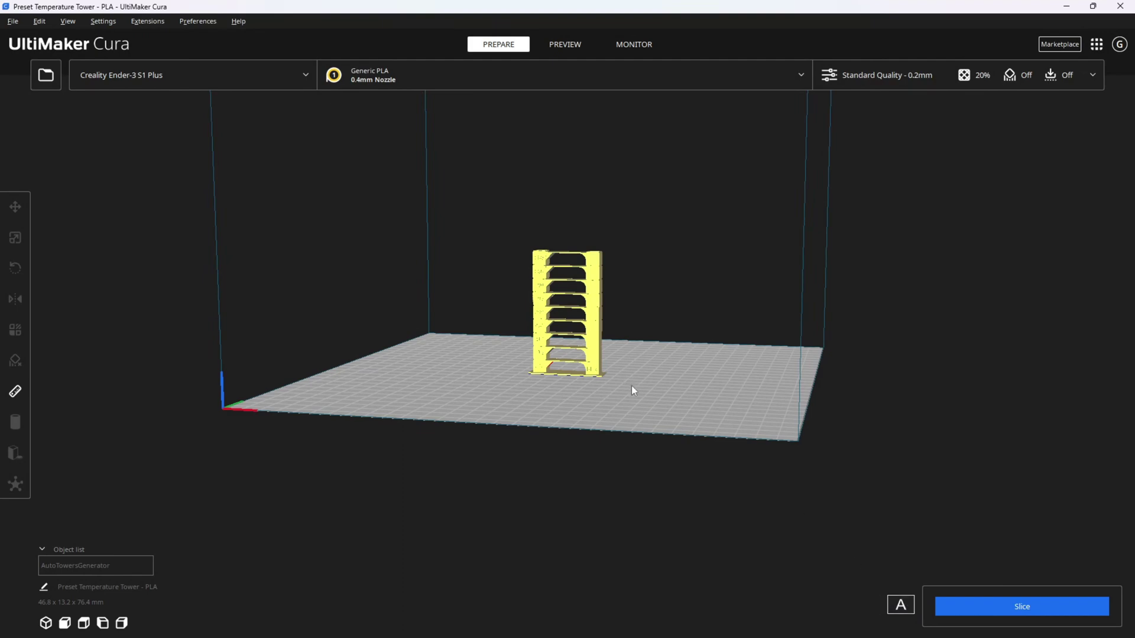
{"action": "scroll", "coordinate": [517, 426], "scroll_direction": "up", "scroll_amount": 5}
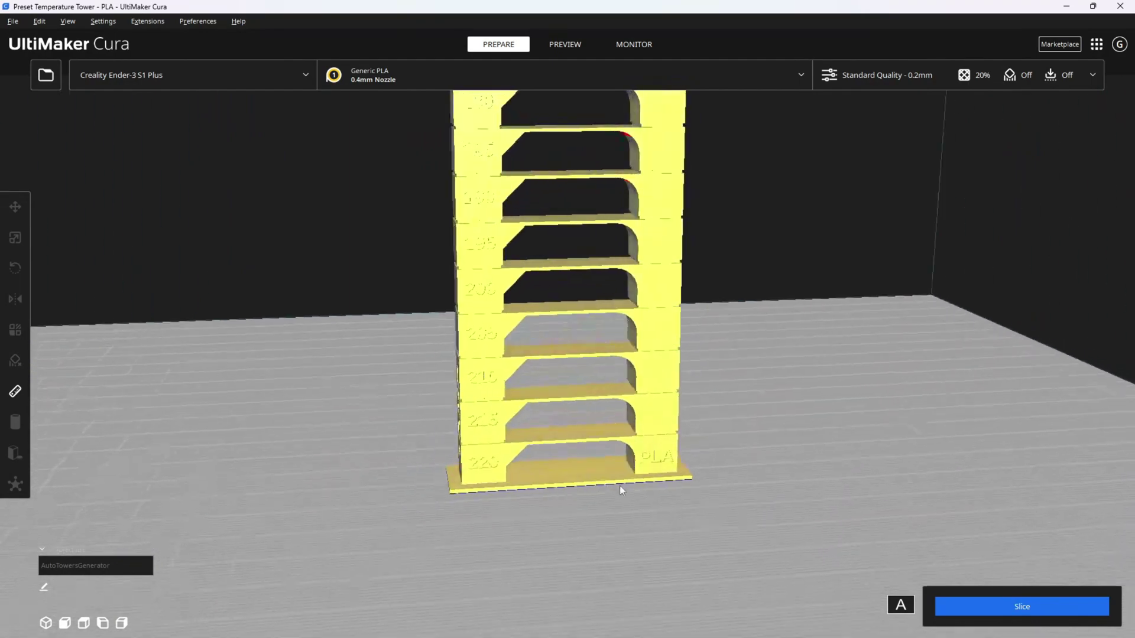
{"action": "right_click_drag", "start_coordinate": [621, 490], "coordinate": [659, 483]}
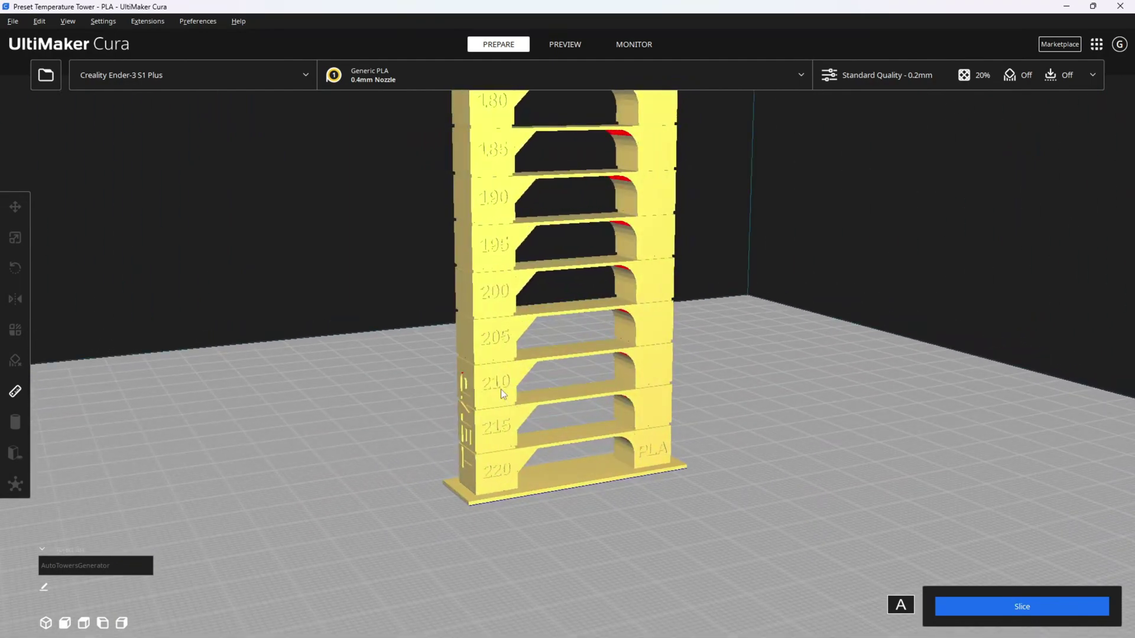
{"action": "scroll", "coordinate": [520, 340], "scroll_direction": "down", "scroll_amount": 4}
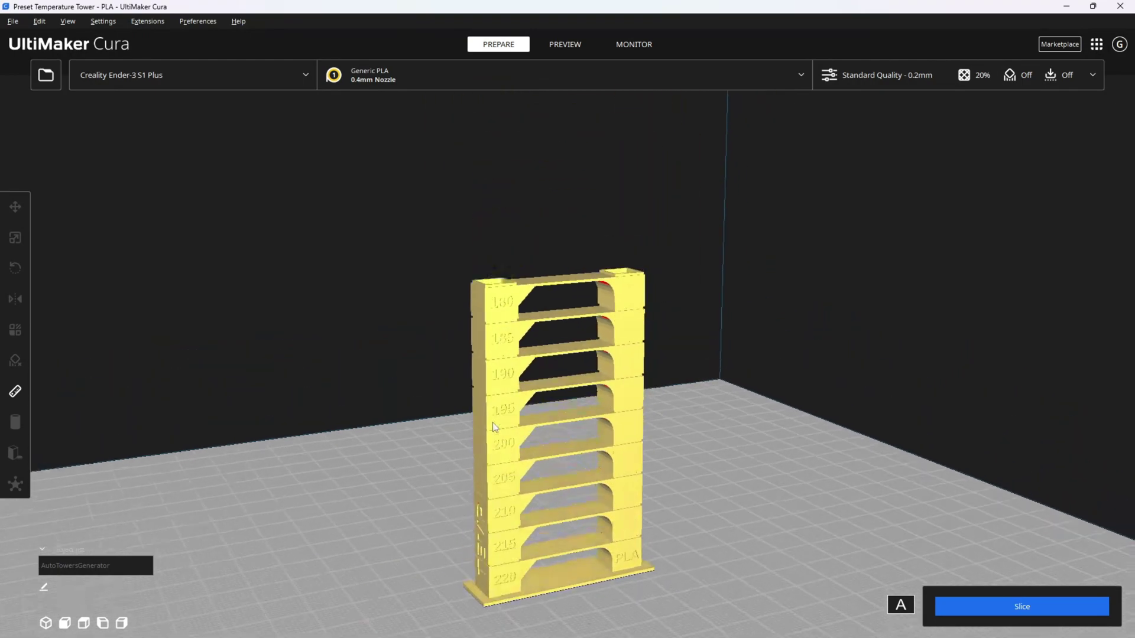
{"action": "scroll", "coordinate": [493, 424], "scroll_direction": "up", "scroll_amount": 5}
{"action": "scroll", "coordinate": [356, 422], "scroll_direction": "down", "scroll_amount": 5}
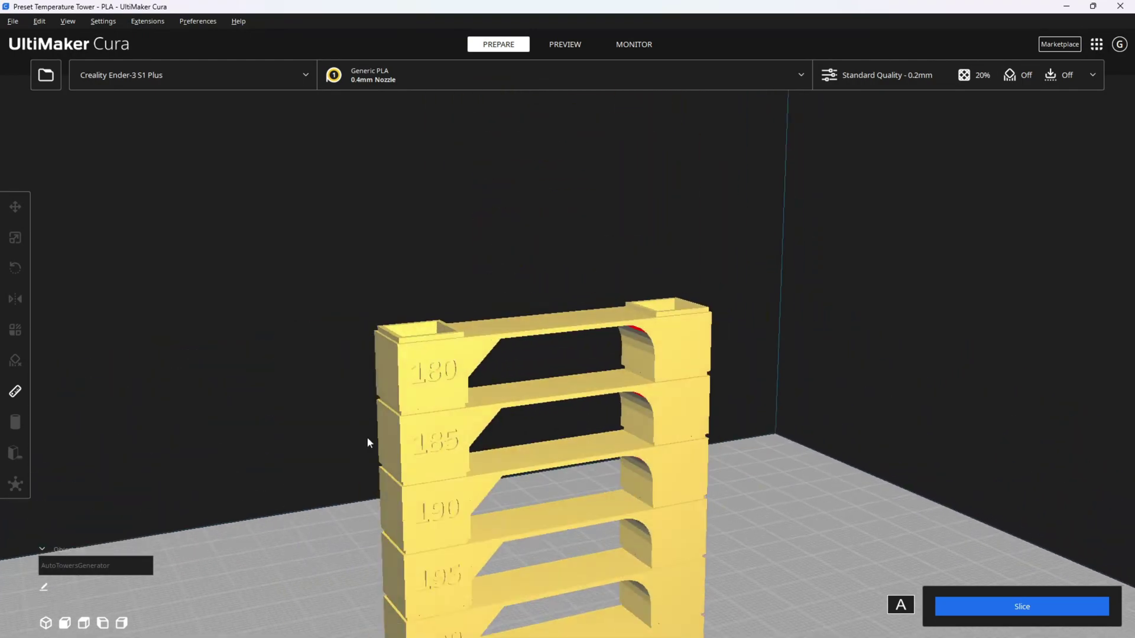
{"action": "right_click_drag", "start_coordinate": [684, 509], "coordinate": [530, 507]}
{"action": "scroll", "coordinate": [444, 510], "scroll_direction": "up", "scroll_amount": 5}
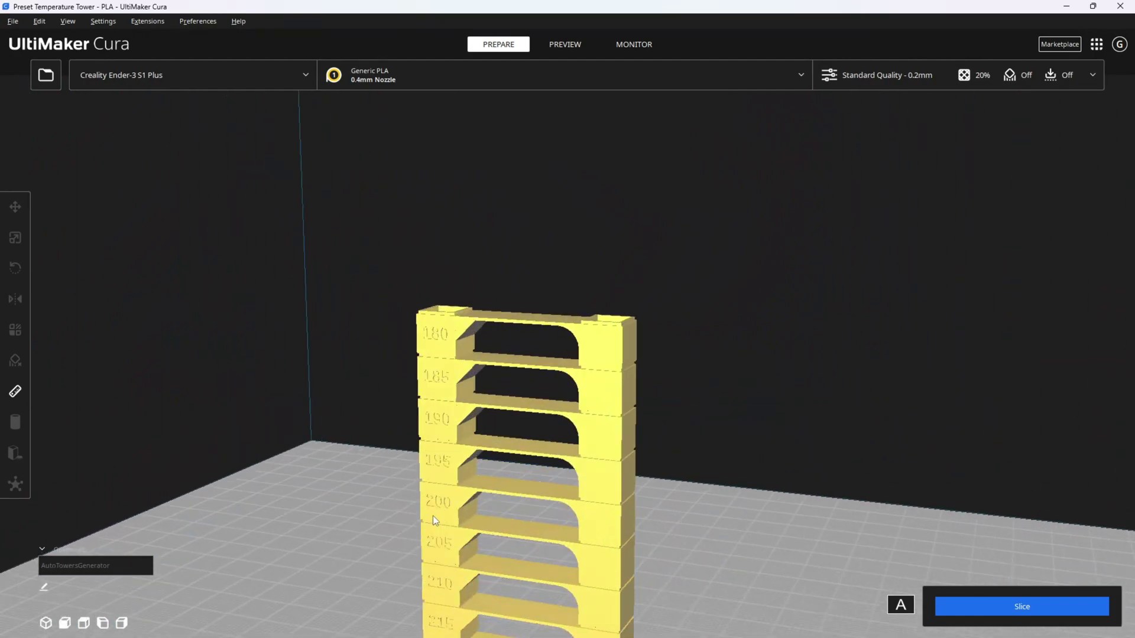
{"action": "middle_click_drag", "start_coordinate": [432, 515], "coordinate": [469, 414]}
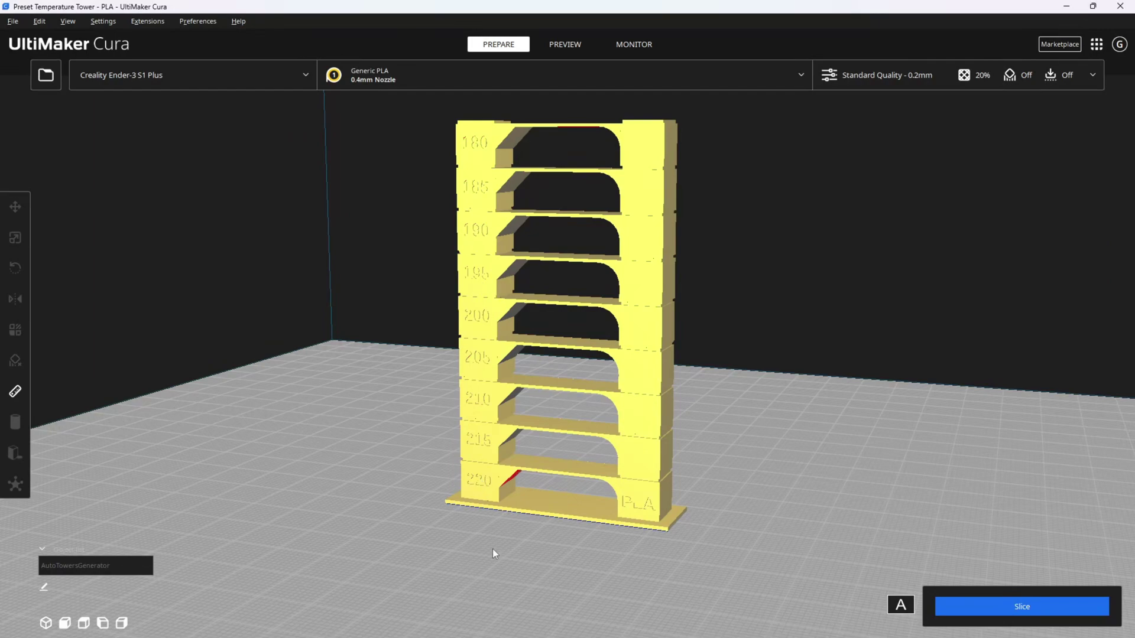
{"action": "right_click_drag", "start_coordinate": [495, 554], "coordinate": [887, 527]}
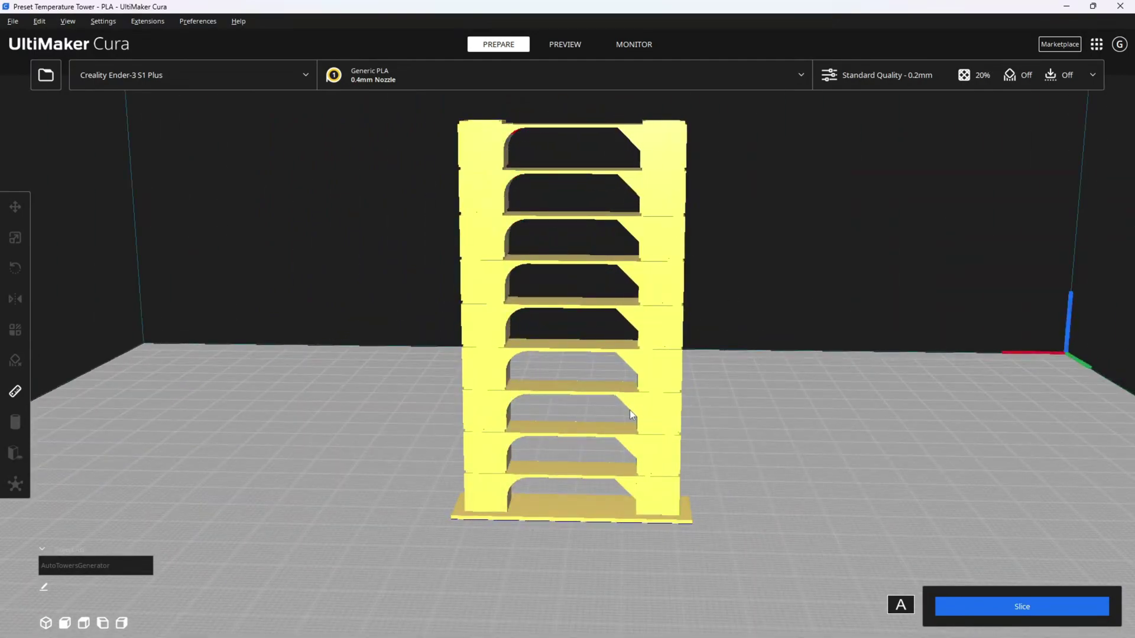
{"action": "right_click_drag", "start_coordinate": [630, 411], "coordinate": [791, 543]}
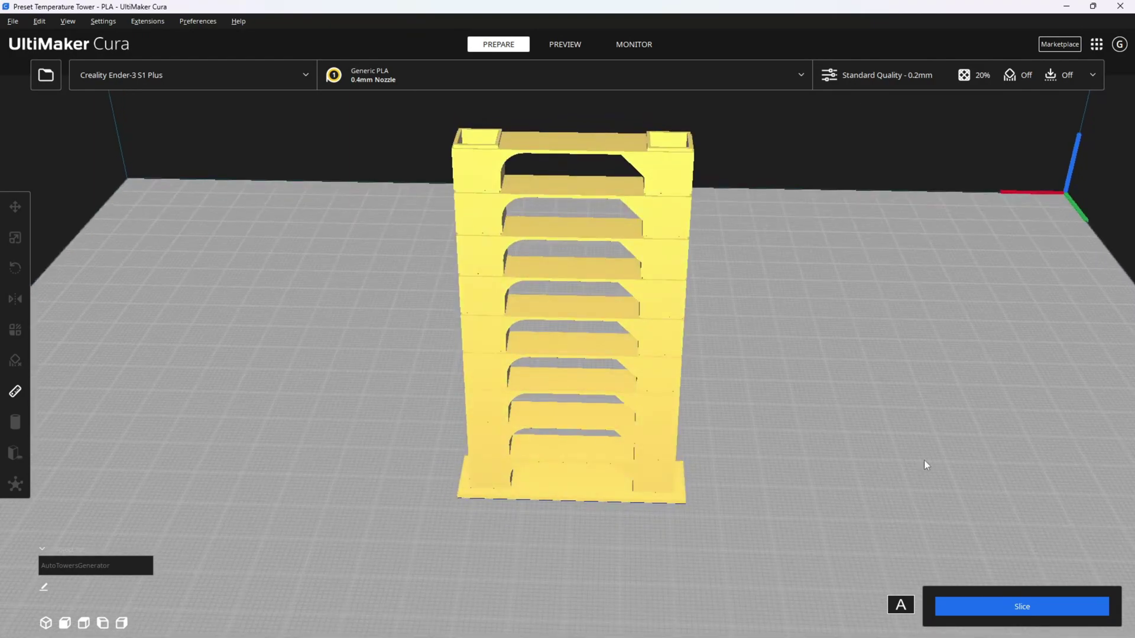
{"action": "right_click_drag", "start_coordinate": [924, 460], "coordinate": [403, 140]}
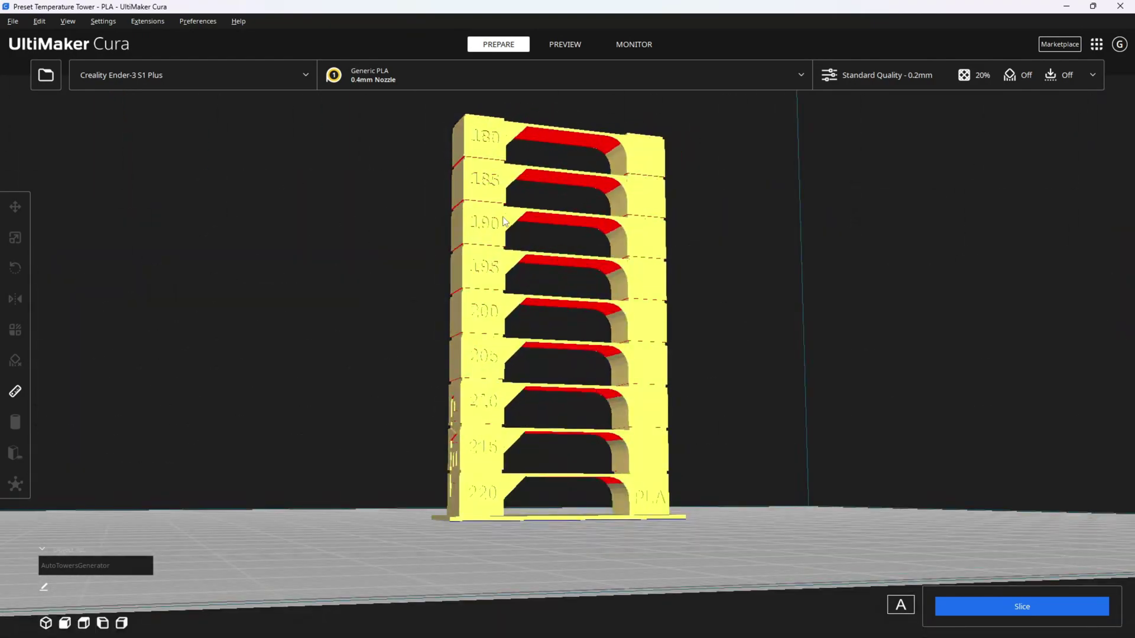
{"action": "right_click_drag", "start_coordinate": [484, 143], "coordinate": [654, 549]}
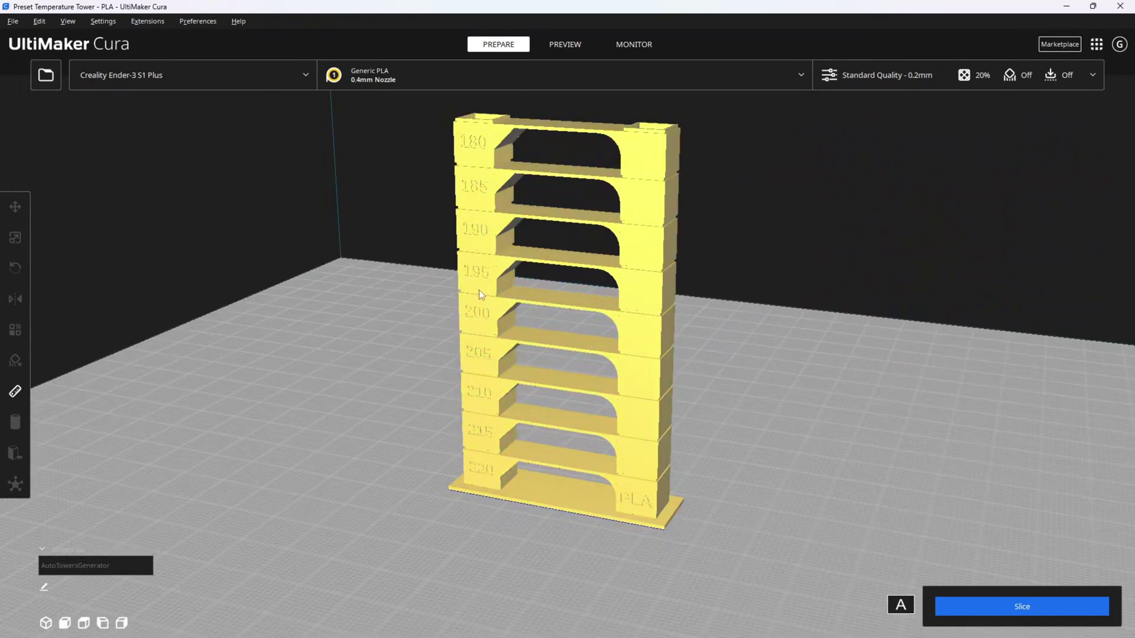
{"action": "right_click_drag", "start_coordinate": [442, 333], "coordinate": [862, 304]}
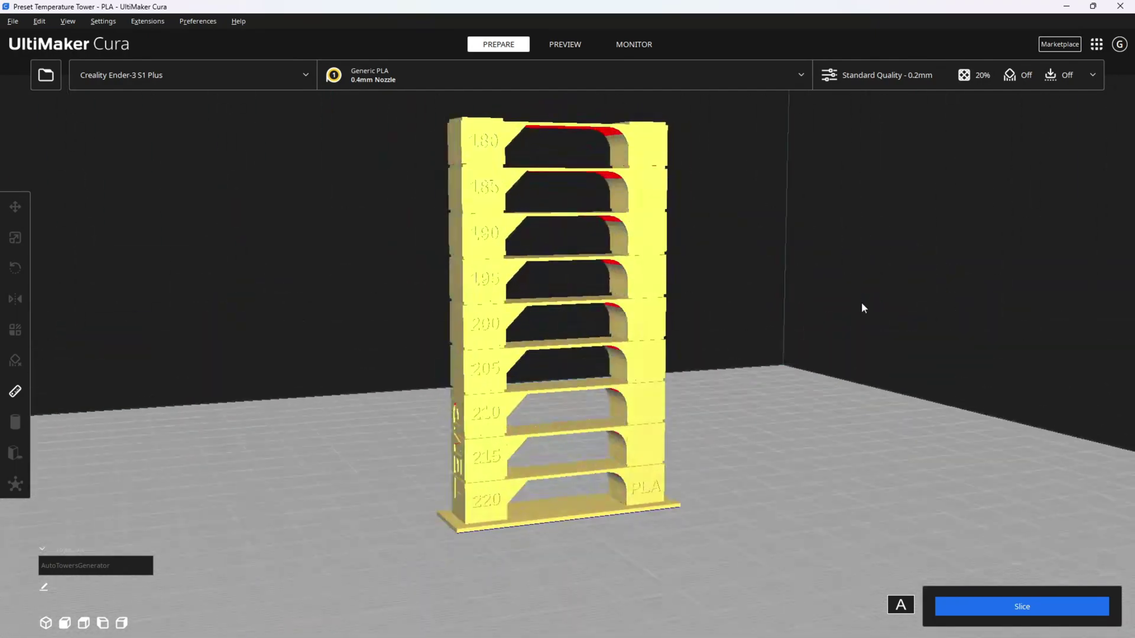
{"action": "left_click", "coordinate": [477, 338]}
- Delete the temperature tower, then load and inspect the spiral Flow 115-85 tower
{"action": "key", "text": "Delete"}
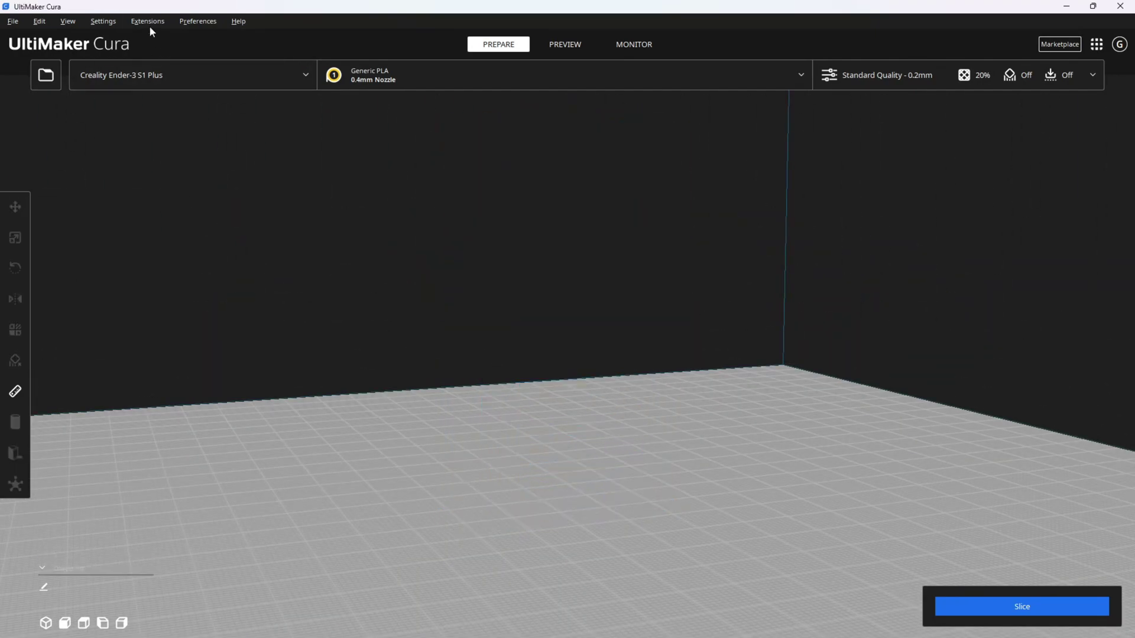
{"action": "left_click", "coordinate": [149, 26]}
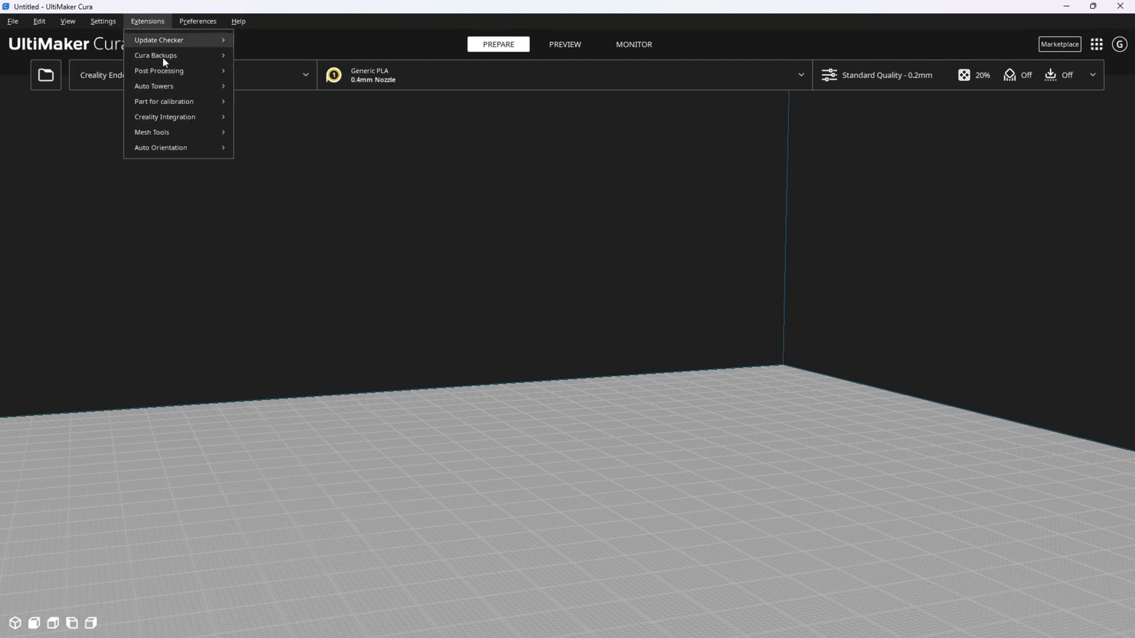
{"action": "mouse_move", "coordinate": [169, 88]}
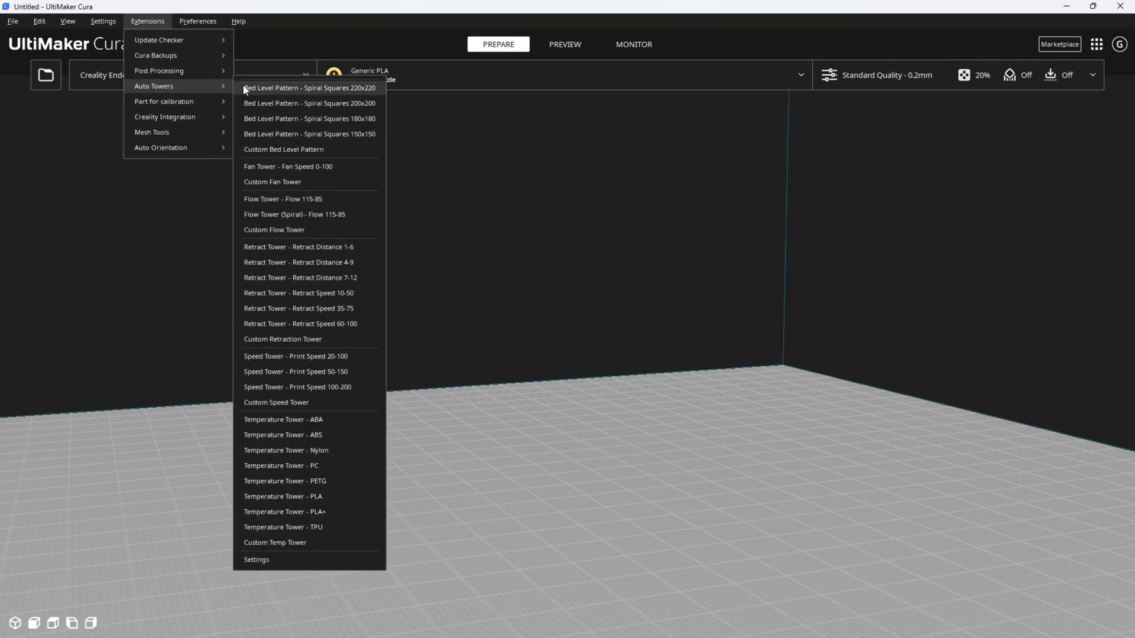
{"action": "left_click", "coordinate": [281, 214]}
{"action": "right_click_drag", "start_coordinate": [659, 517], "coordinate": [520, 189]}
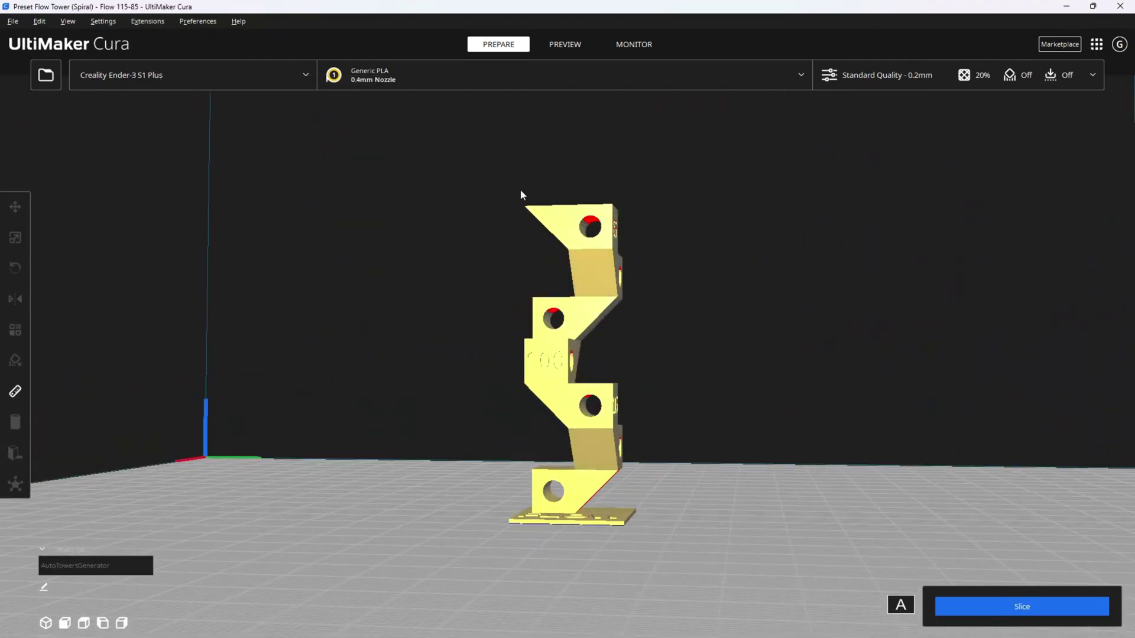
{"action": "right_click_drag", "start_coordinate": [538, 232], "coordinate": [689, 424]}
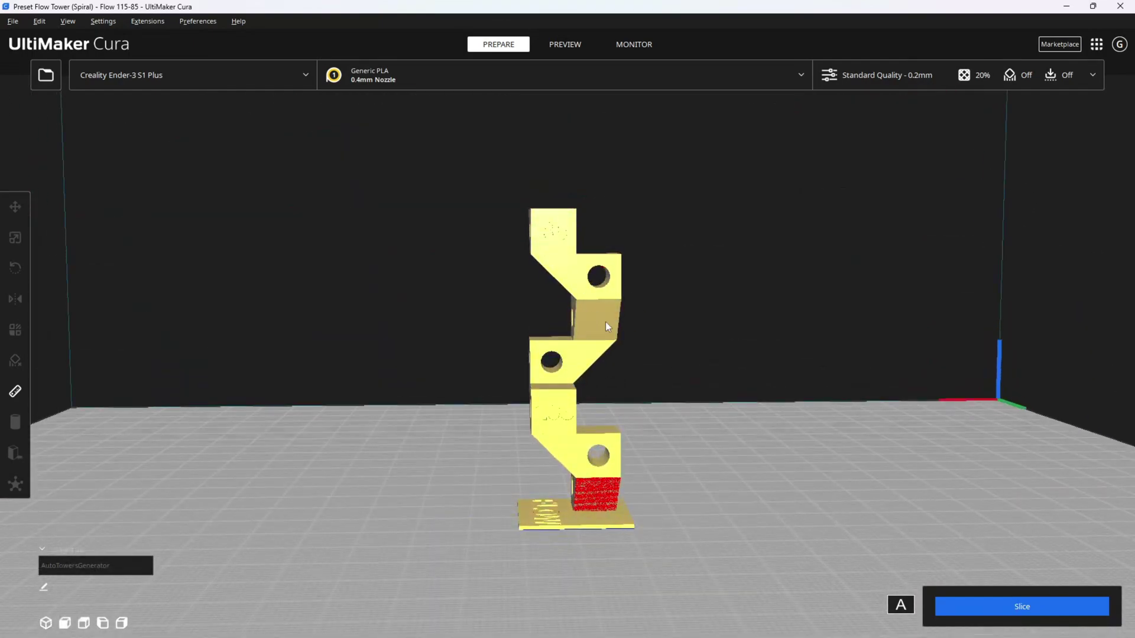
{"action": "right_click_drag", "start_coordinate": [607, 326], "coordinate": [544, 239]}
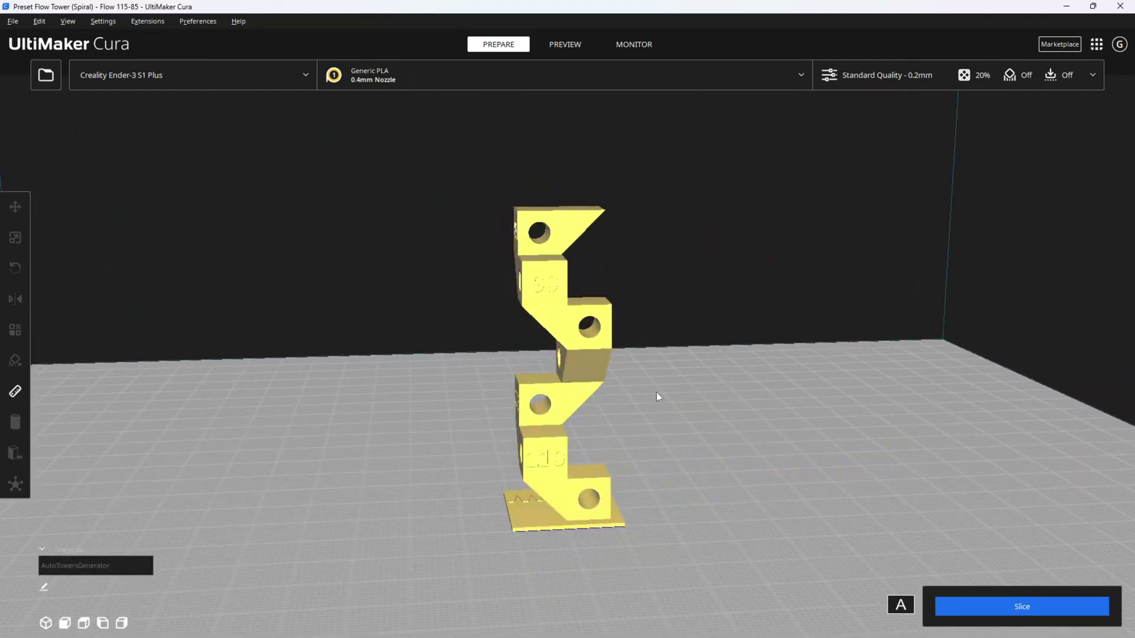
{"action": "right_click_drag", "start_coordinate": [656, 392], "coordinate": [426, 355]}
- Load the straight 'Flow Tower - Flow 115-85' preset instead
{"action": "left_click", "coordinate": [135, 24]}
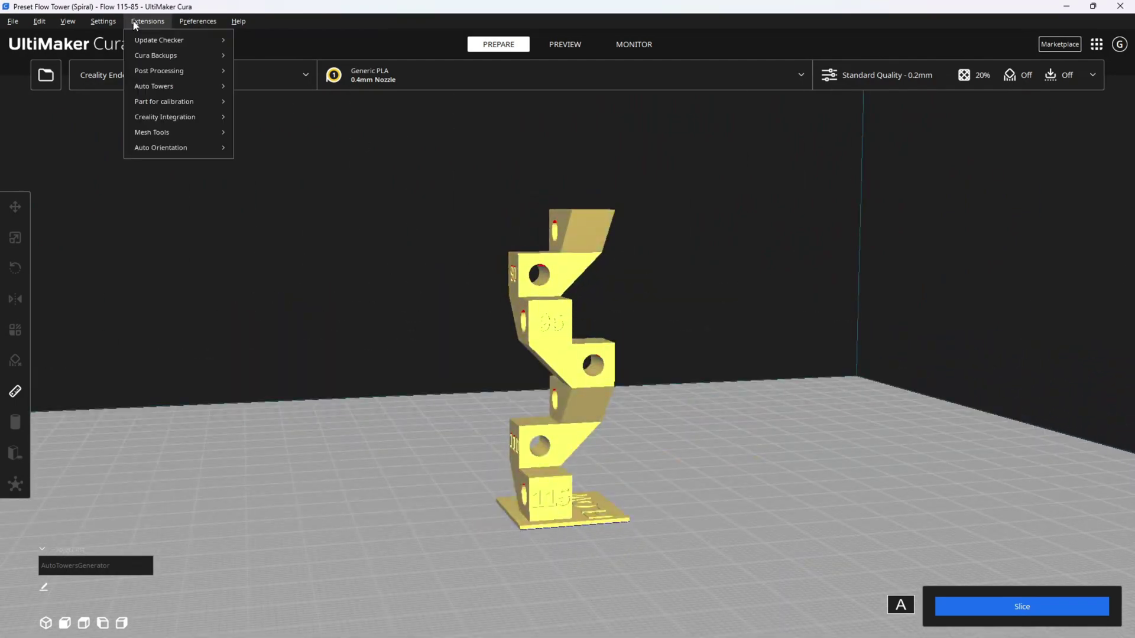
{"action": "mouse_move", "coordinate": [151, 82]}
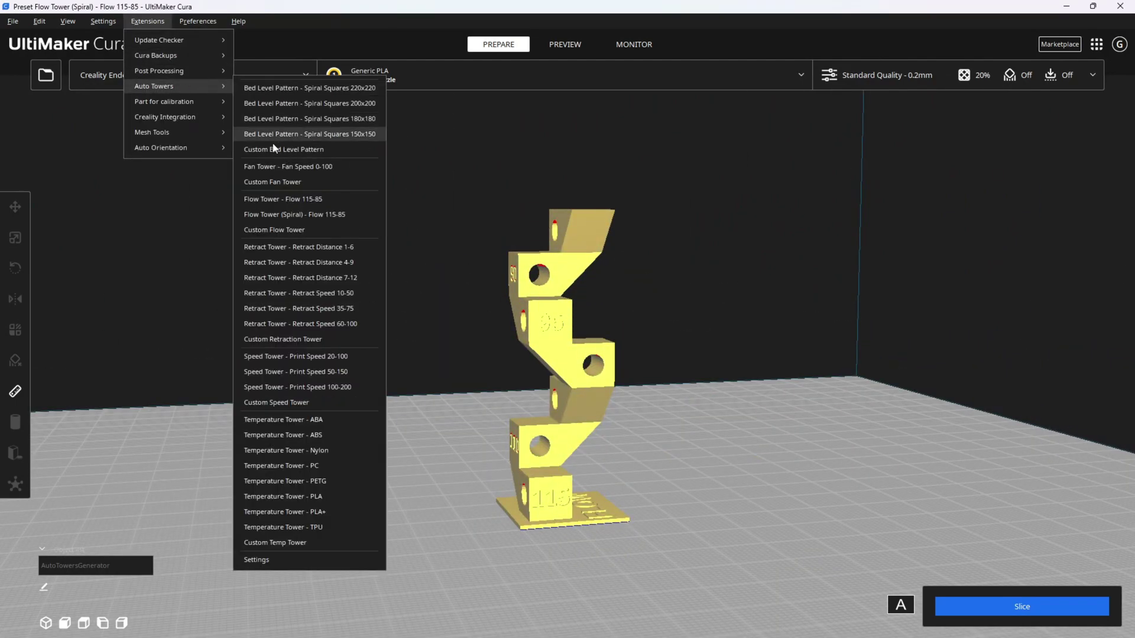
{"action": "left_click", "coordinate": [283, 201]}
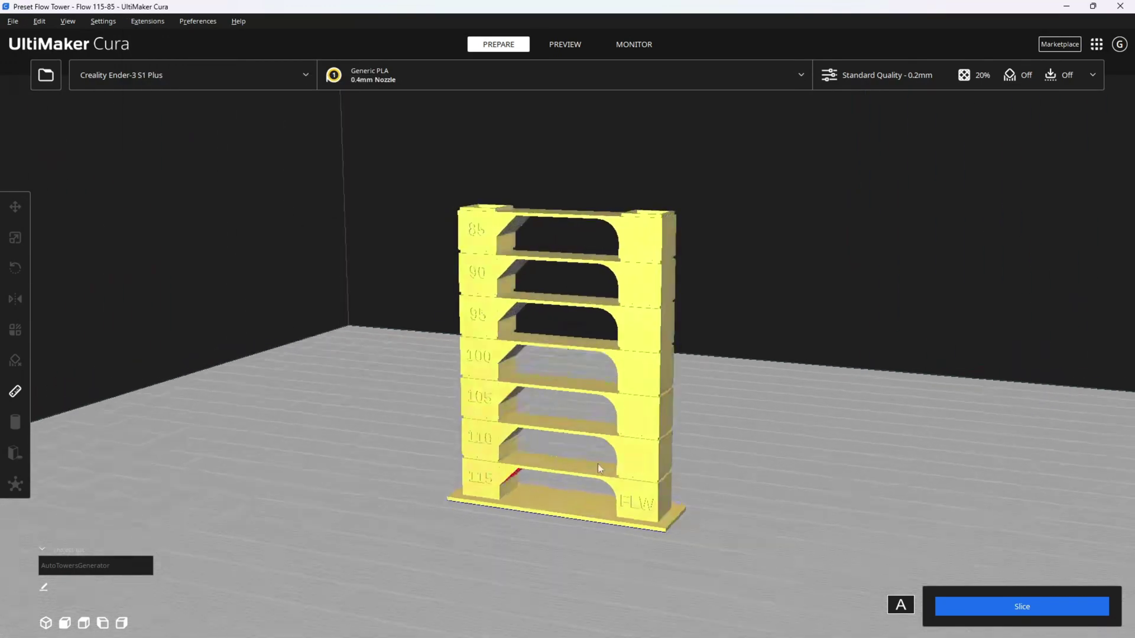
{"action": "right_click_drag", "start_coordinate": [597, 464], "coordinate": [279, 427]}
{"action": "scroll", "coordinate": [774, 411], "scroll_direction": "up", "scroll_amount": 3}
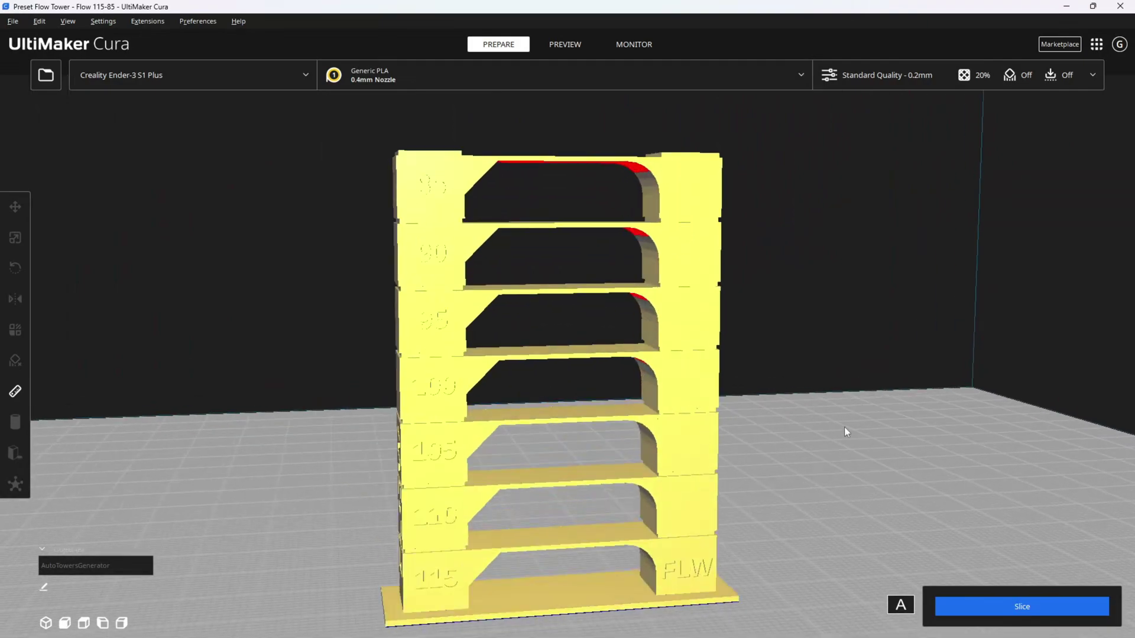
{"action": "right_click_drag", "start_coordinate": [845, 429], "coordinate": [755, 506]}
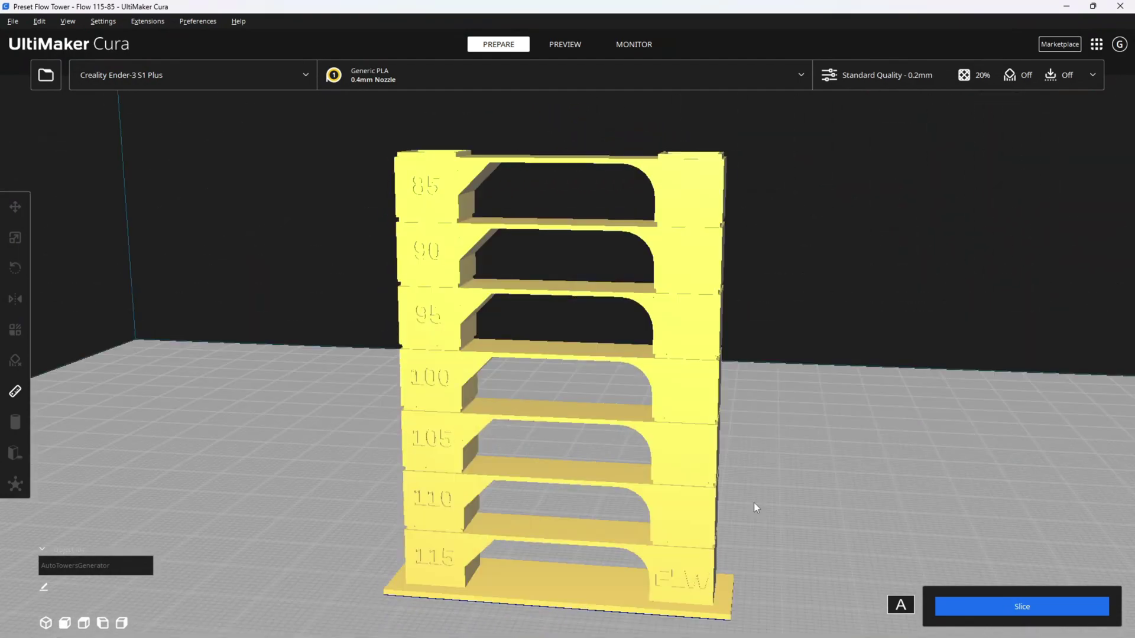
{"action": "scroll", "coordinate": [753, 502], "scroll_direction": "down", "scroll_amount": 1}
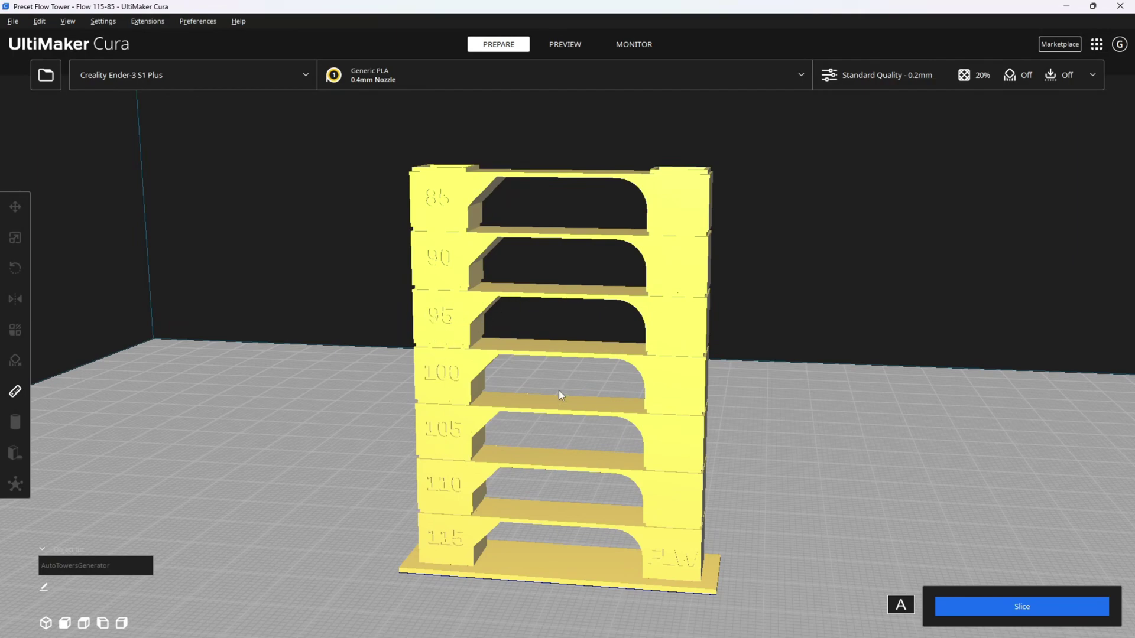
{"action": "right_click_drag", "start_coordinate": [558, 390], "coordinate": [650, 467]}
- Search the print settings for 'flow' and set Flow to 105%
{"action": "left_click", "coordinate": [887, 75]}
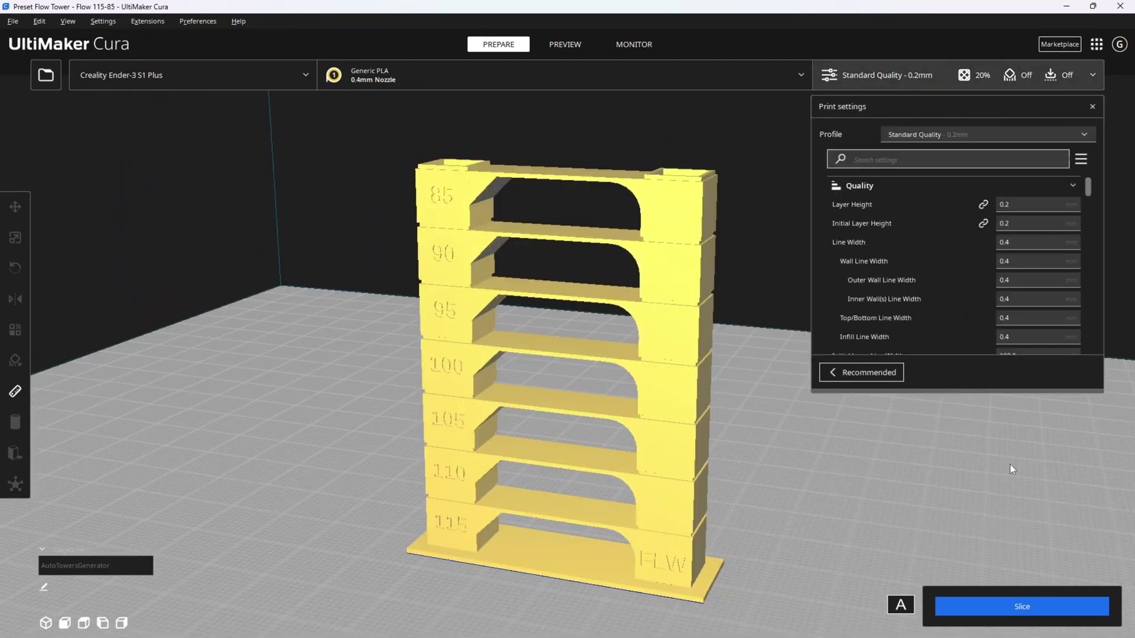
{"action": "type", "text": "flow"}
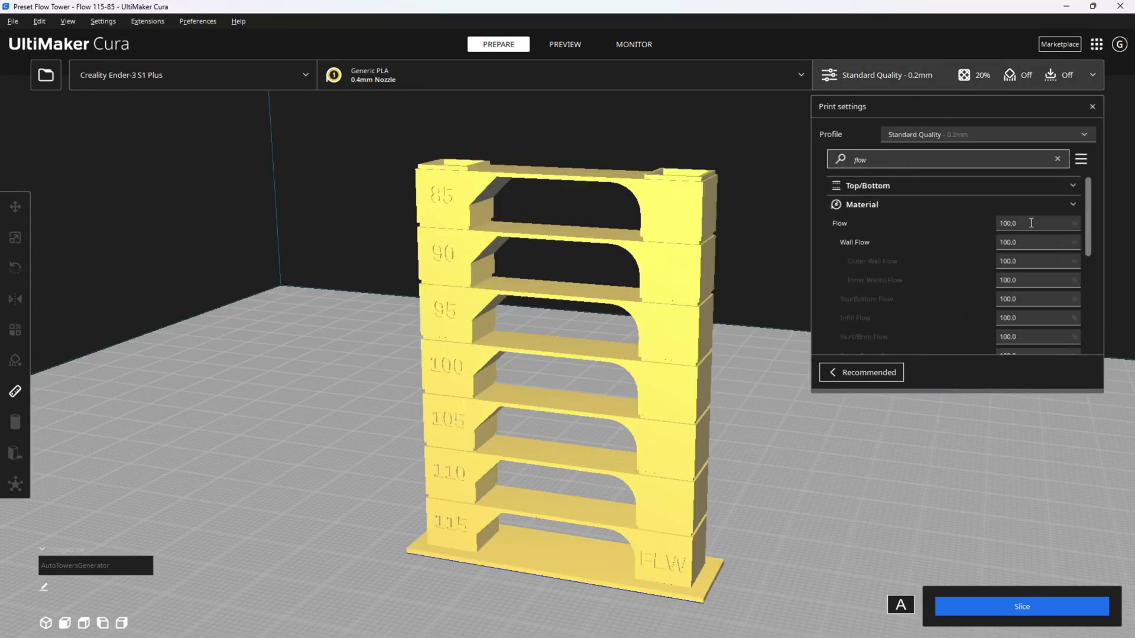
{"action": "left_click", "coordinate": [1025, 223]}
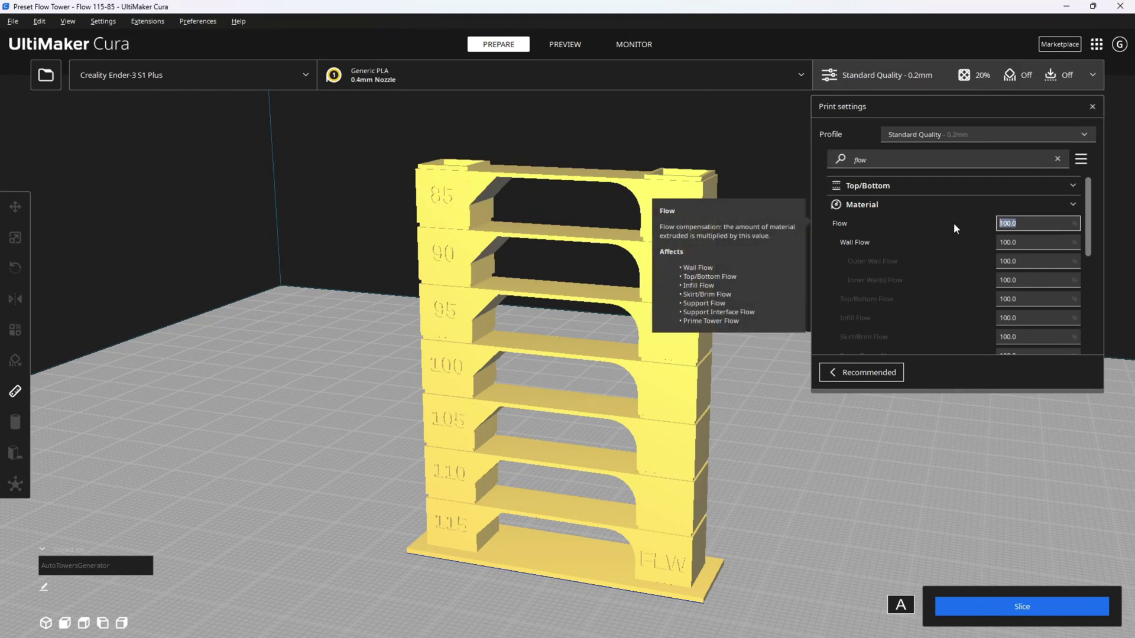
{"action": "type", "text": "105"}
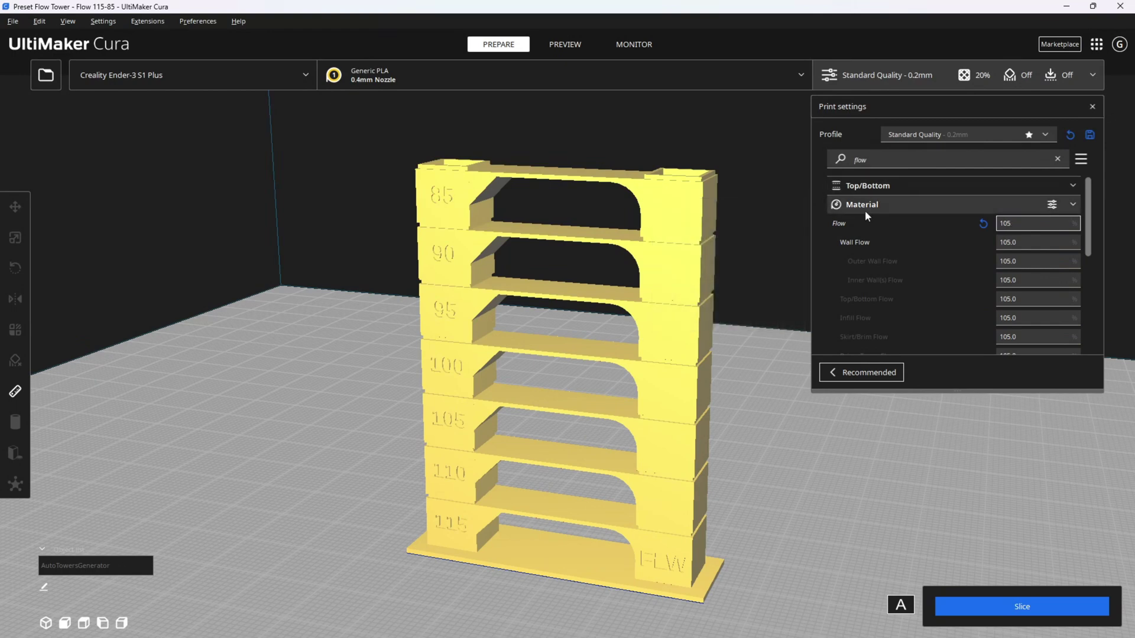
{"action": "left_click", "coordinate": [769, 257]}
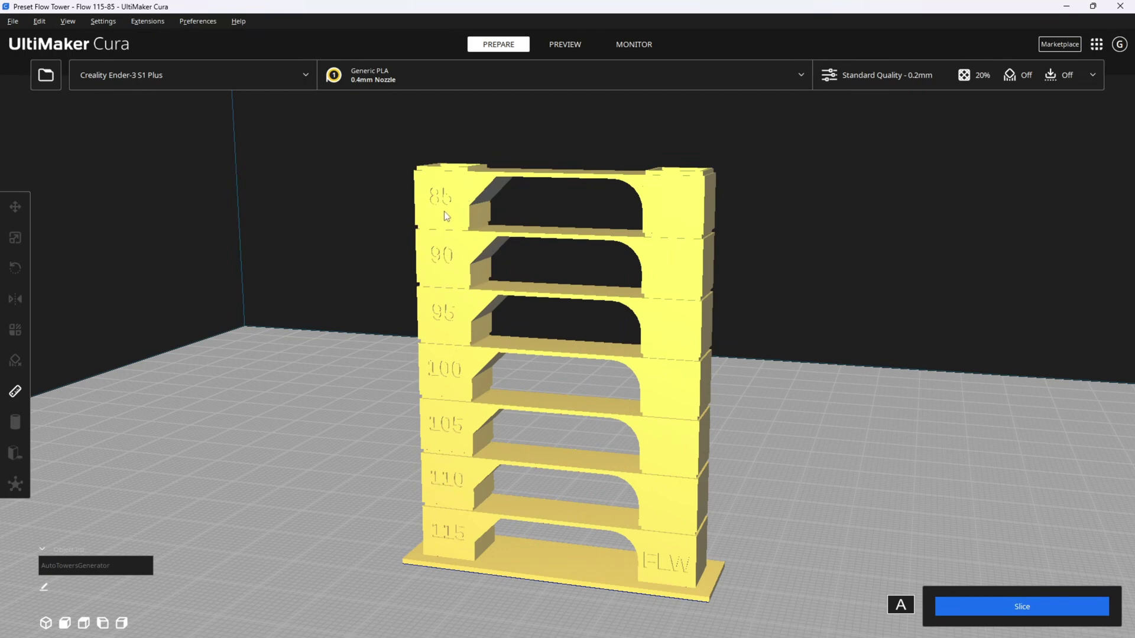
{"action": "right_click_drag", "start_coordinate": [494, 374], "coordinate": [635, 319]}
{"action": "right_click_drag", "start_coordinate": [502, 350], "coordinate": [685, 475]}
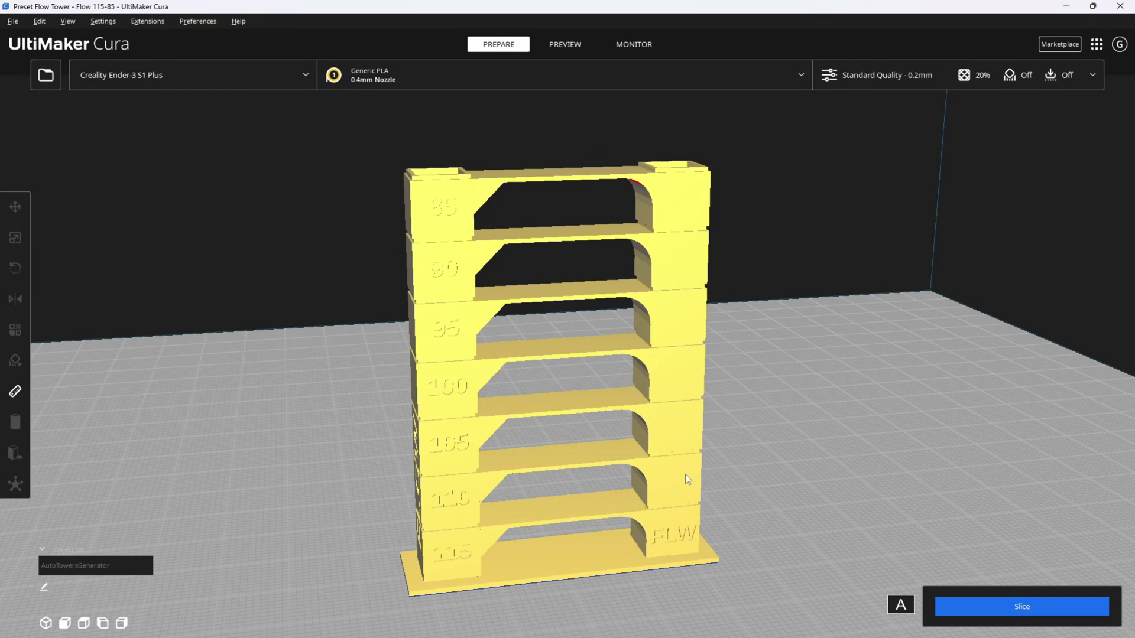
- Load the 'Retract Tower - Retract Distance 1-6' preset in place of the flow tower
{"action": "left_click", "coordinate": [149, 22]}
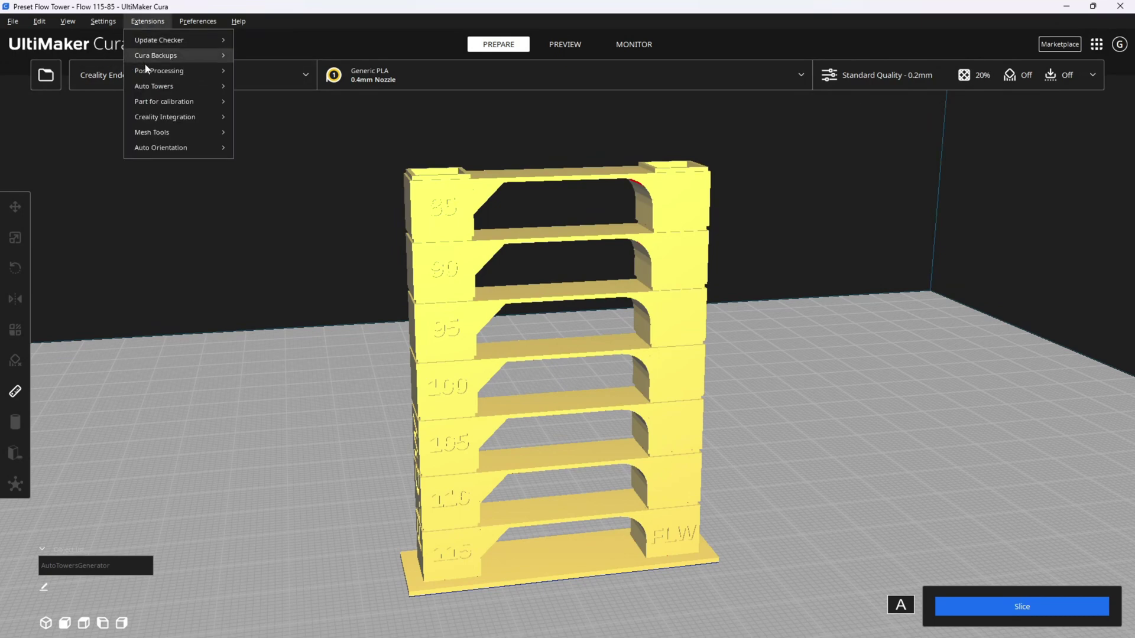
{"action": "mouse_move", "coordinate": [154, 87]}
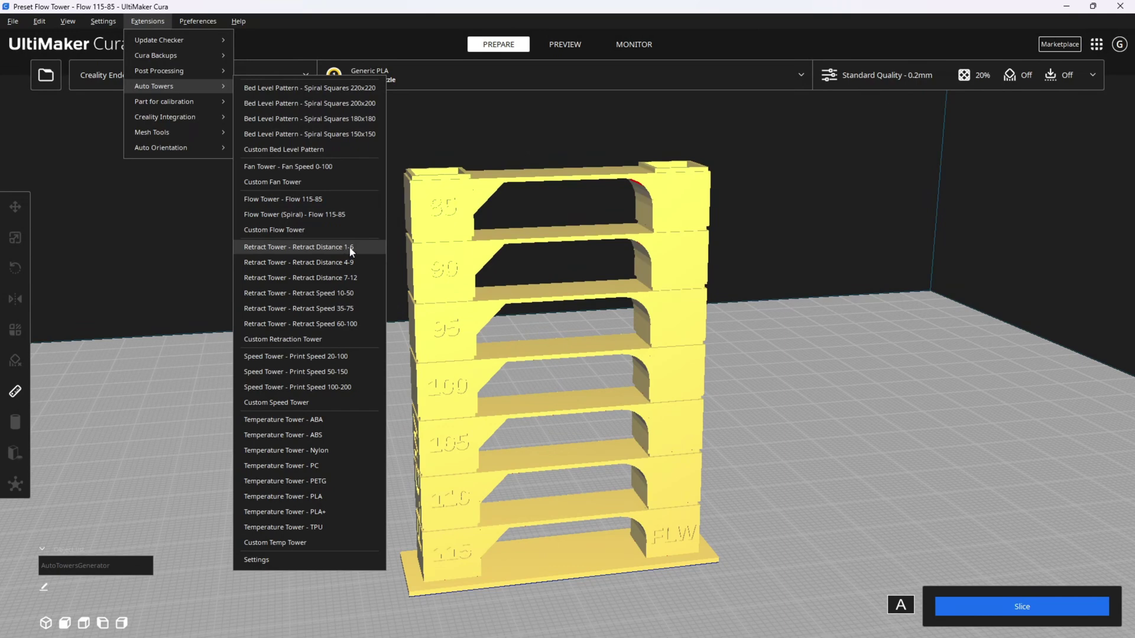
{"action": "left_click", "coordinate": [334, 248]}
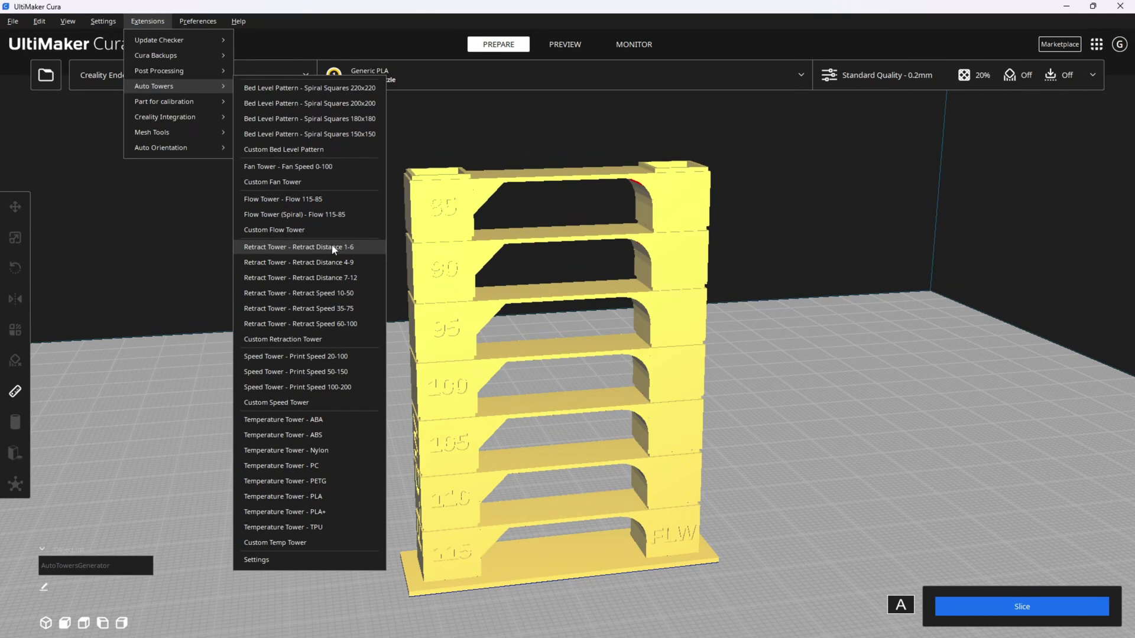
{"action": "right_click_drag", "start_coordinate": [835, 488], "coordinate": [484, 314]}
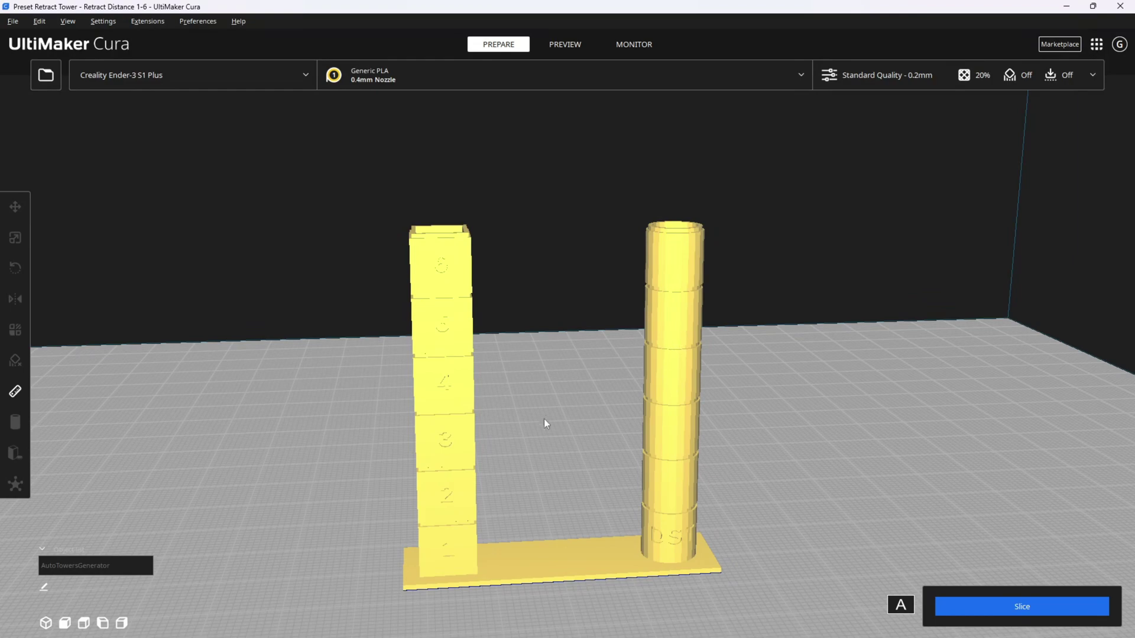
{"action": "right_click_drag", "start_coordinate": [464, 533], "coordinate": [466, 479]}
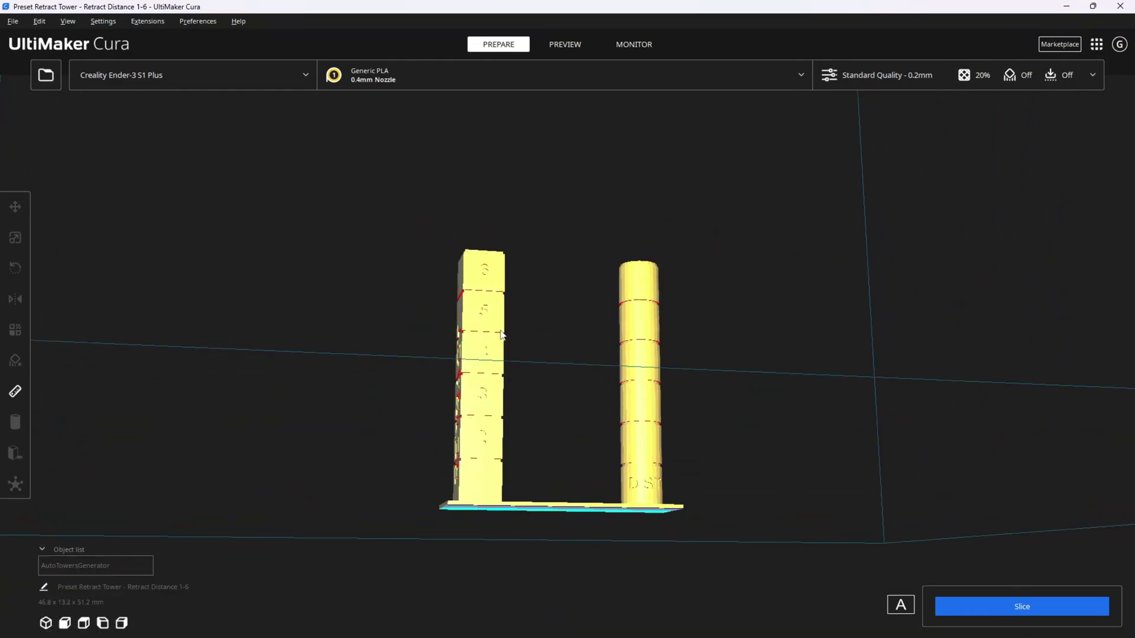
{"action": "right_click_drag", "start_coordinate": [501, 334], "coordinate": [400, 398]}
{"action": "scroll", "coordinate": [408, 395], "scroll_direction": "up", "scroll_amount": 3}
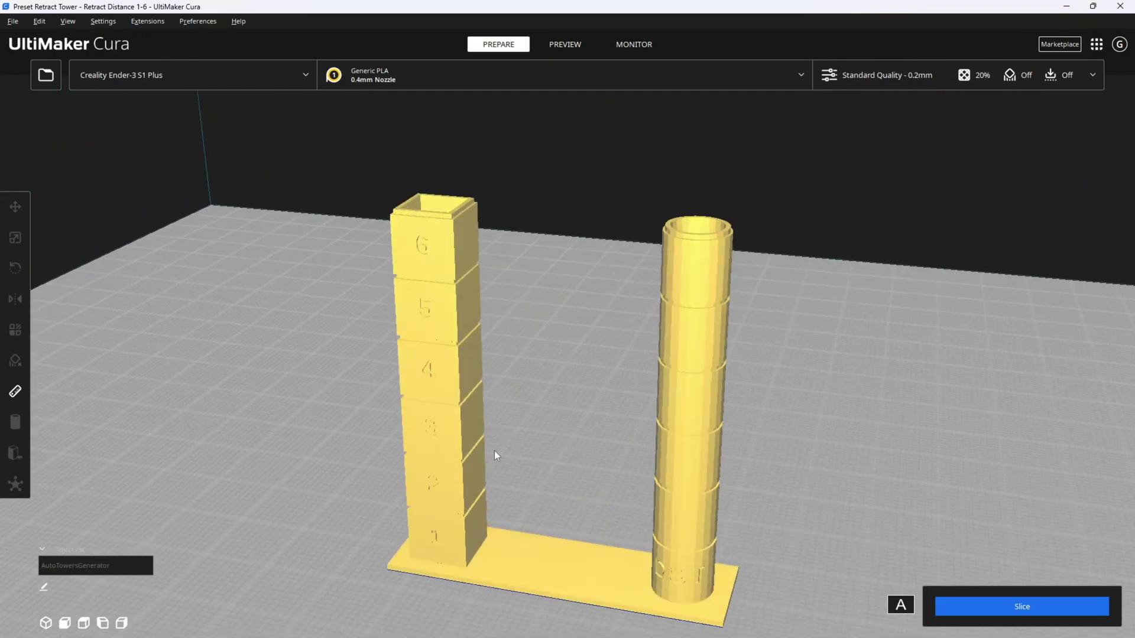
{"action": "right_click_drag", "start_coordinate": [495, 455], "coordinate": [804, 461]}
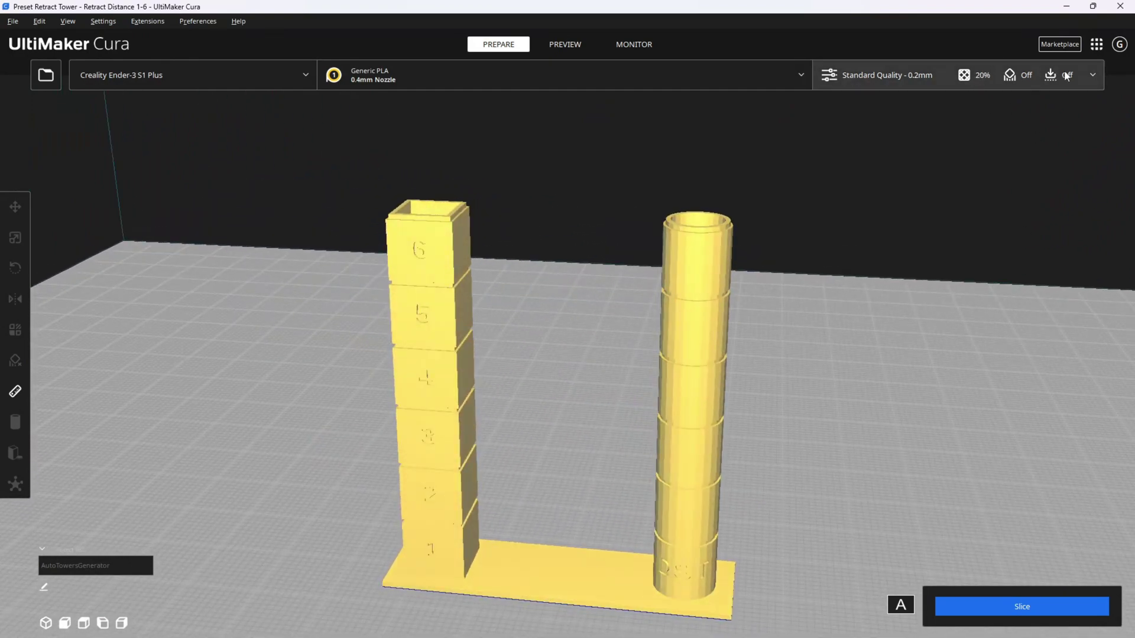
- Set the printing temperature to 210 through a 'temp' settings search
{"action": "left_click", "coordinate": [1087, 73]}
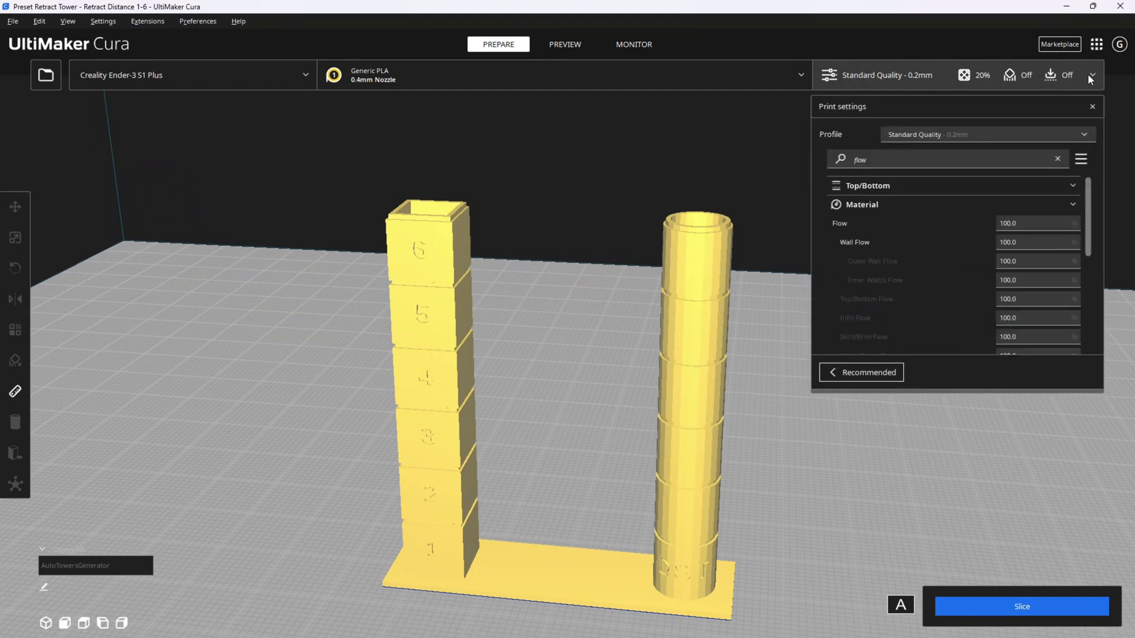
{"action": "double_click", "coordinate": [947, 162]}
{"action": "type", "text": "temp"}
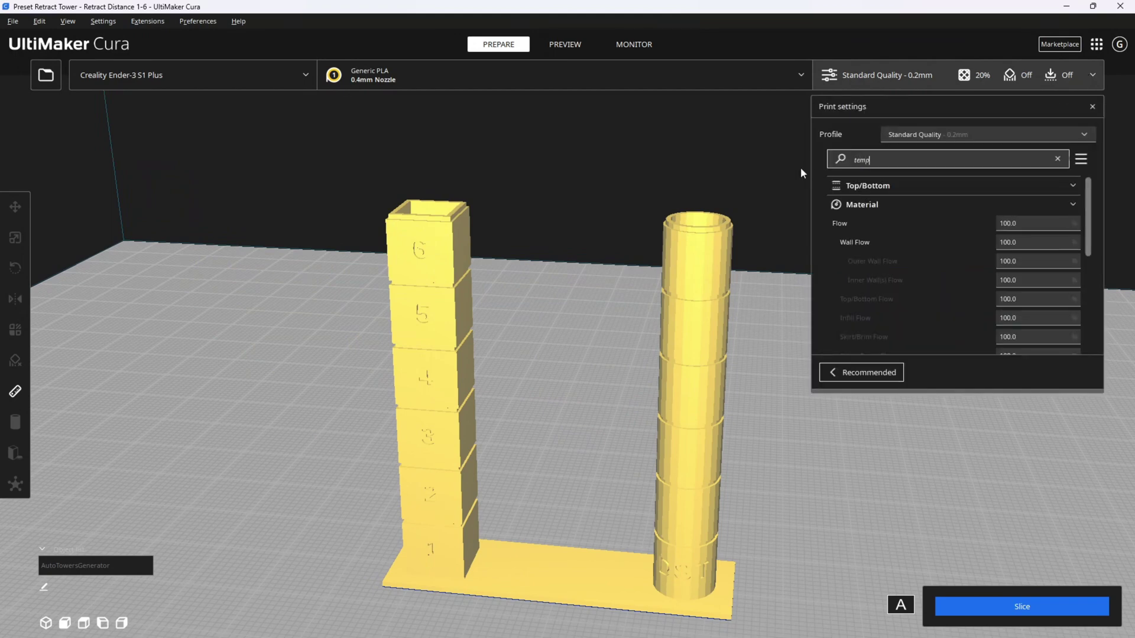
{"action": "double_click", "coordinate": [1029, 208]}
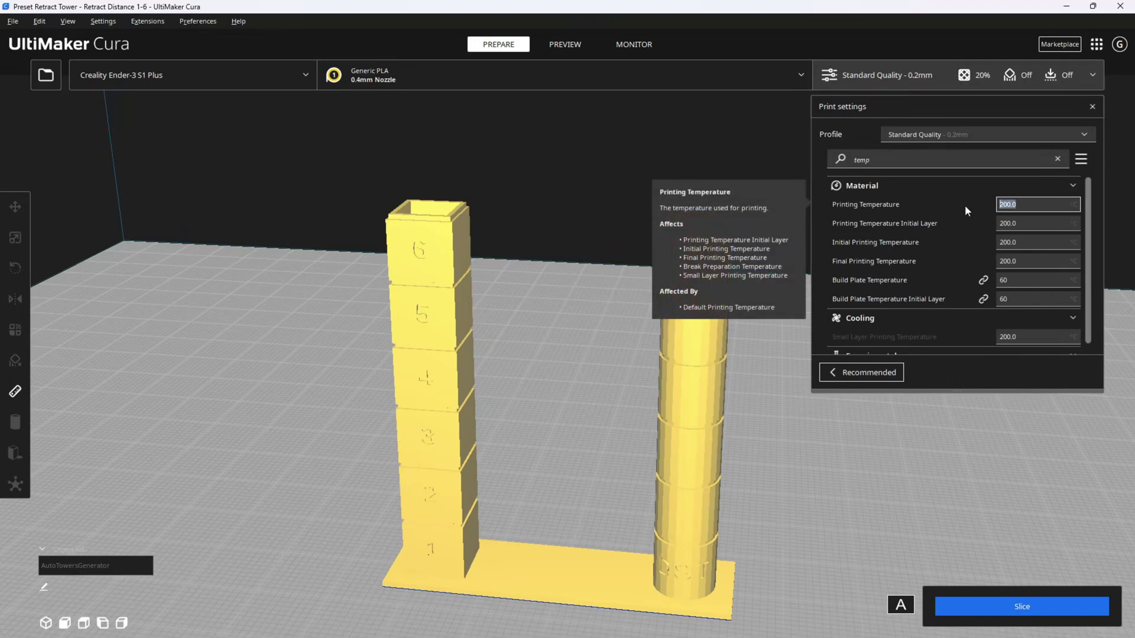
{"action": "type", "text": "210"}
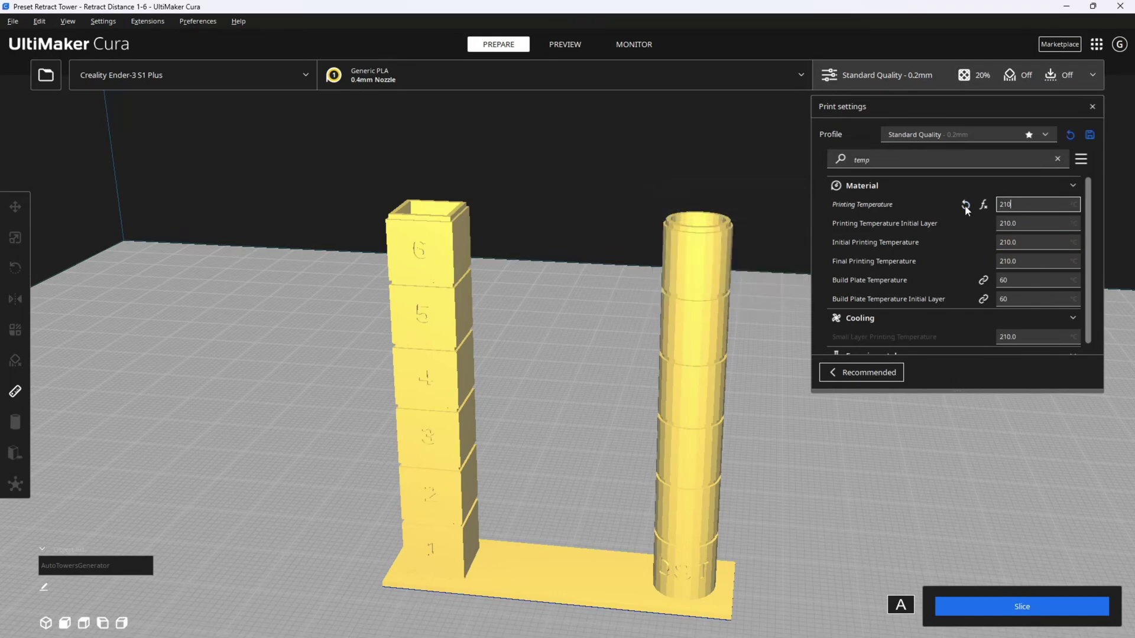
- Set Flow to 105% and close the print settings
{"action": "double_click", "coordinate": [931, 163]}
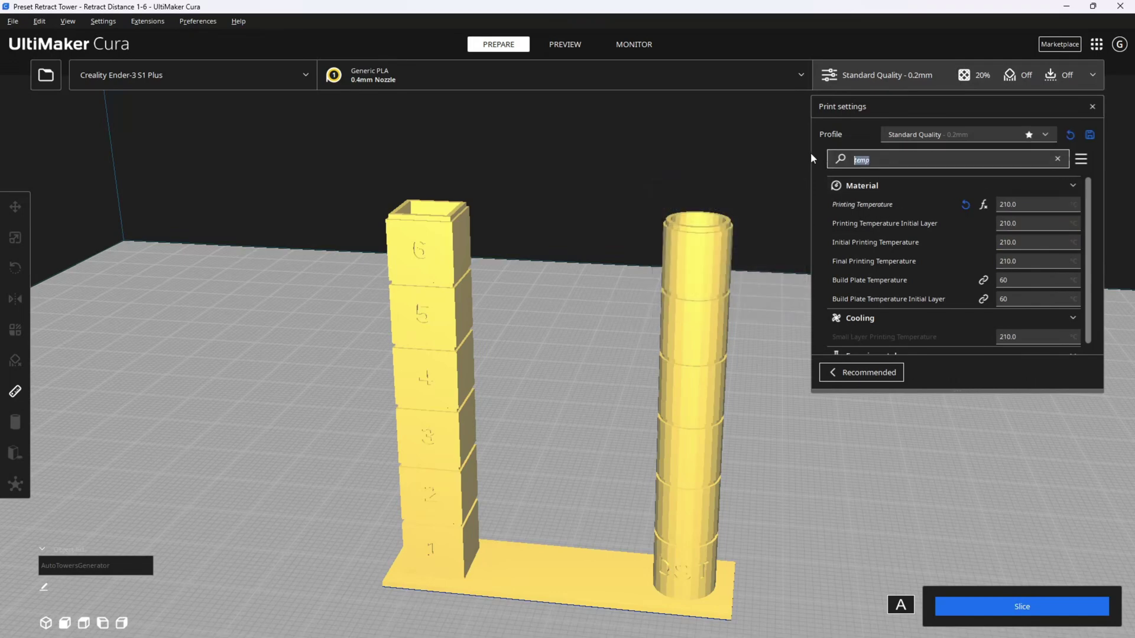
{"action": "type", "text": "flow"}
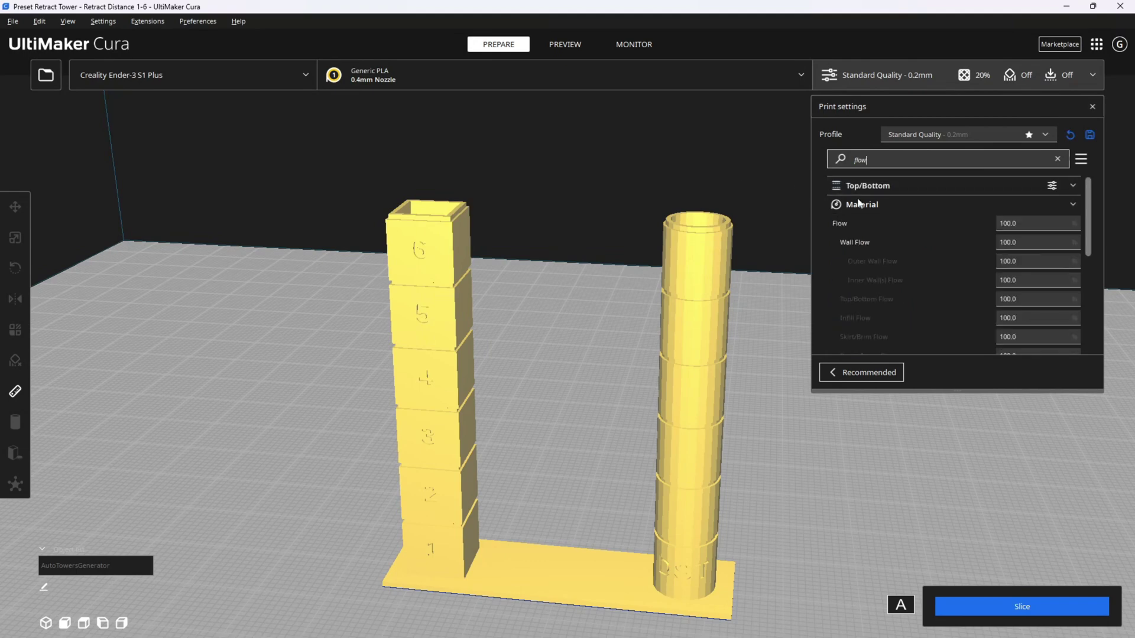
{"action": "double_click", "coordinate": [1021, 225]}
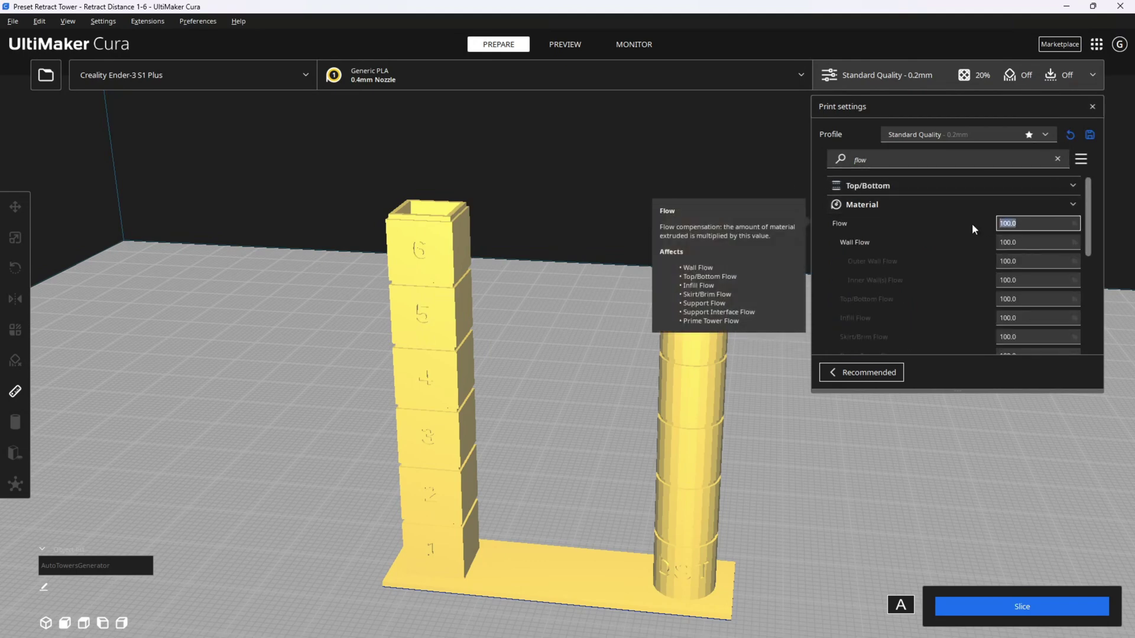
{"action": "type", "text": "105"}
{"action": "key", "text": "Return"}
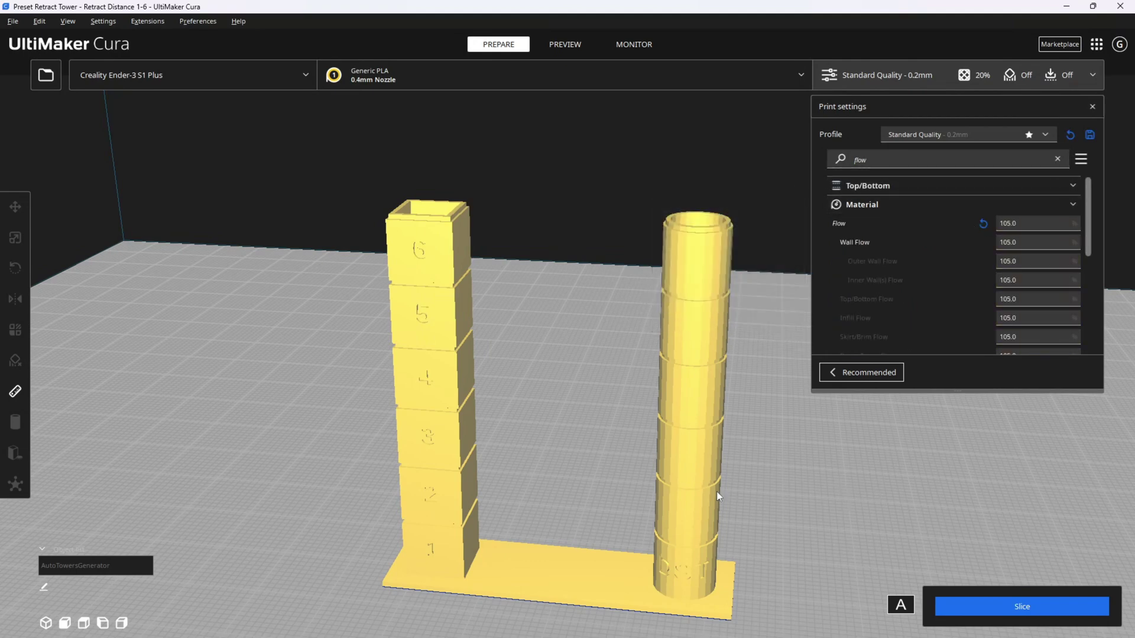
{"action": "right_click_drag", "start_coordinate": [922, 508], "coordinate": [987, 562]}
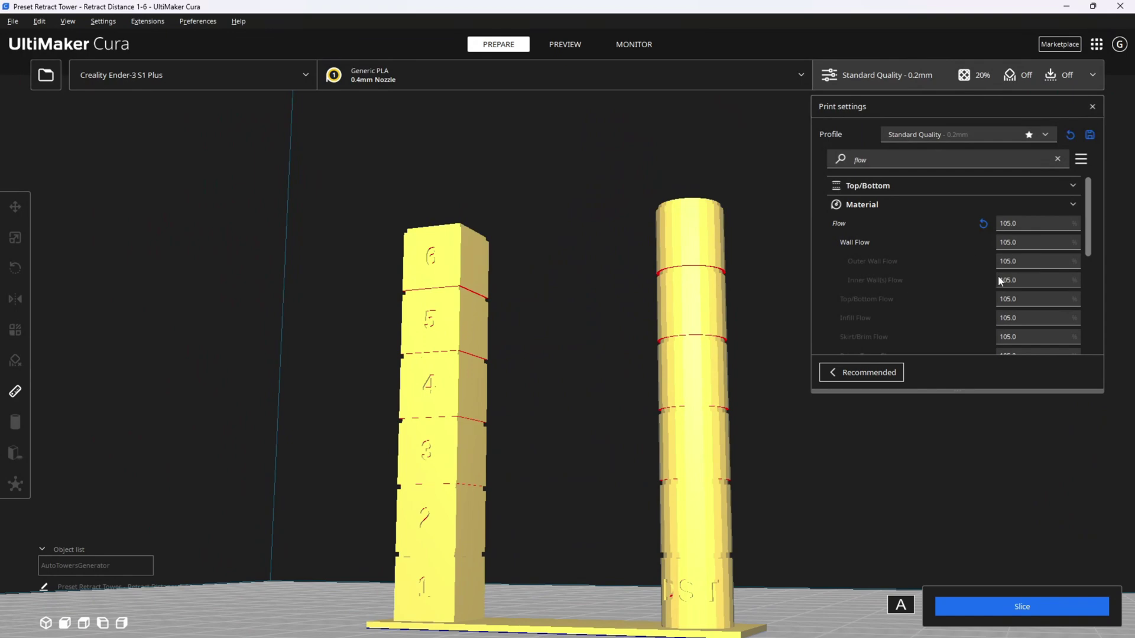
{"action": "scroll", "coordinate": [998, 274], "scroll_direction": "down", "scroll_amount": 3}
{"action": "scroll", "coordinate": [998, 278], "scroll_direction": "down", "scroll_amount": 3}
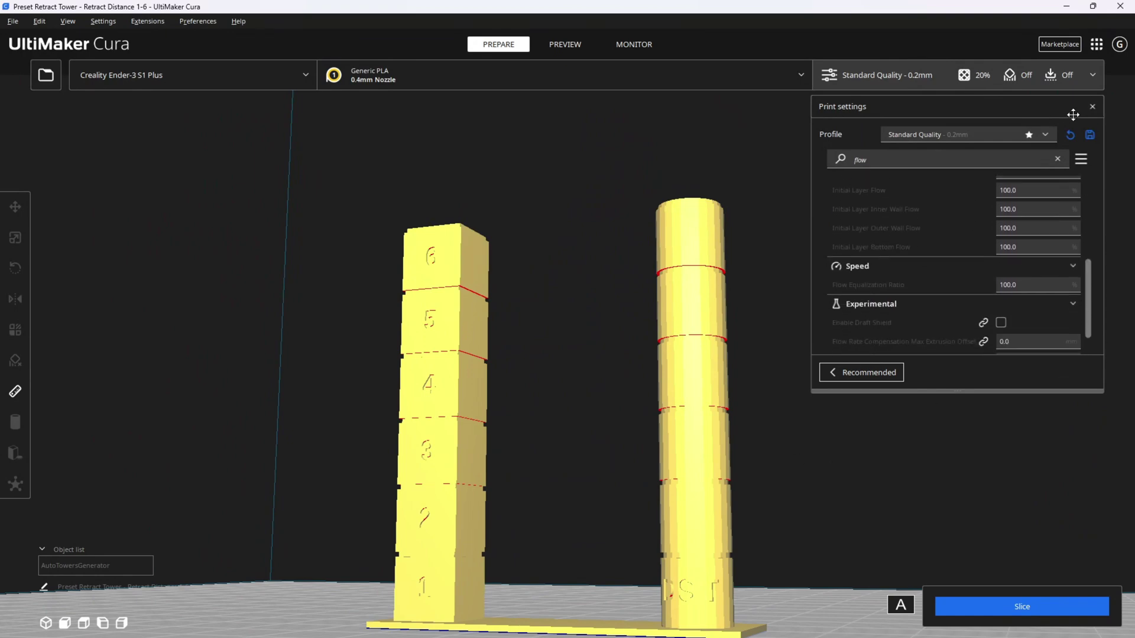
{"action": "left_click", "coordinate": [1092, 107]}
{"action": "right_click_drag", "start_coordinate": [885, 419], "coordinate": [884, 406]}
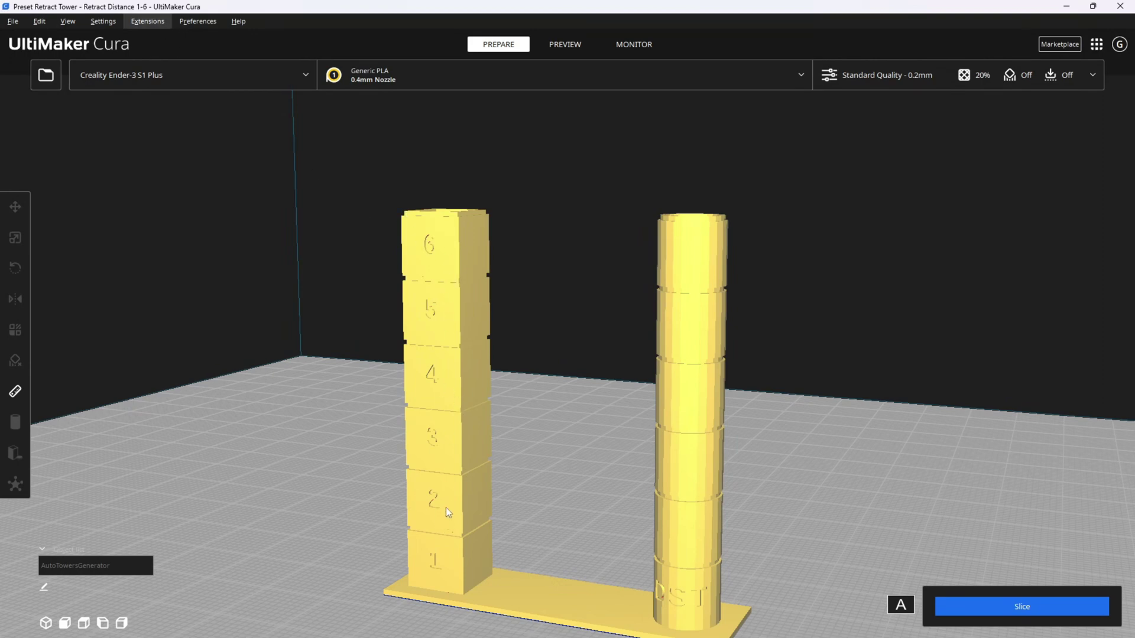
- Load the 'Retract Tower - Retract Speed 10-50' preset from Auto Towers
{"action": "left_click", "coordinate": [147, 23]}
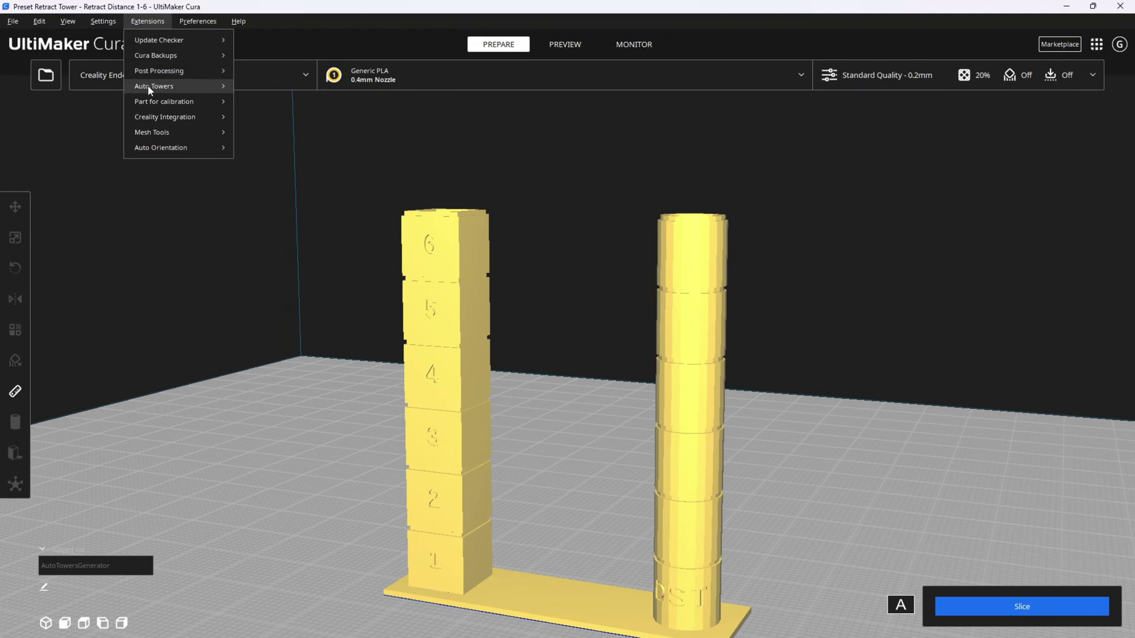
{"action": "mouse_move", "coordinate": [148, 85]}
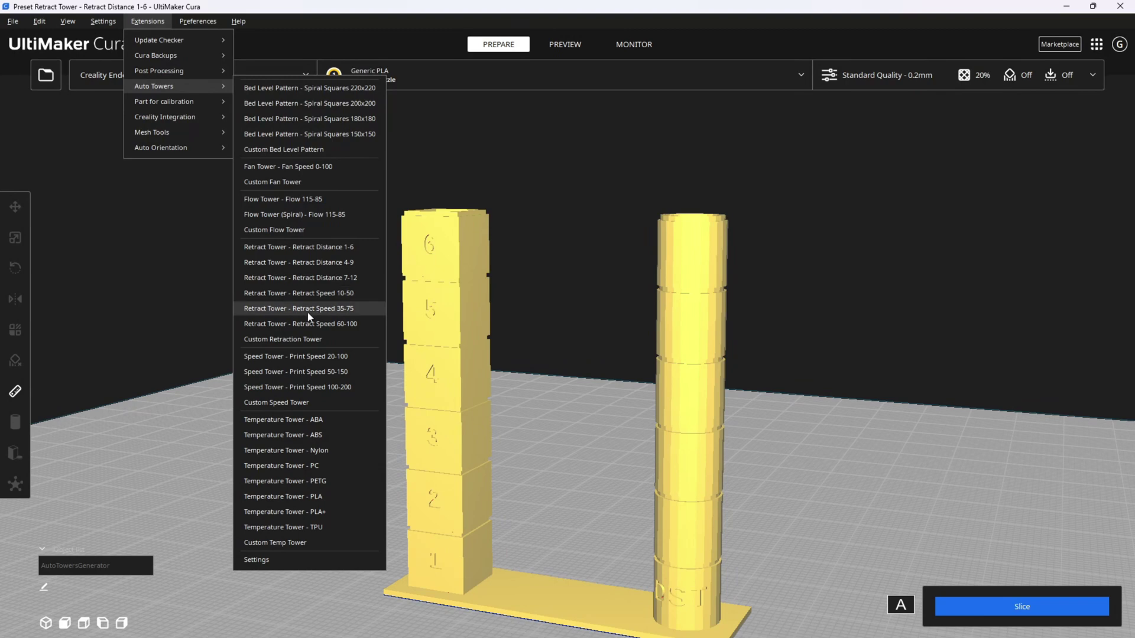
{"action": "left_click", "coordinate": [337, 294]}
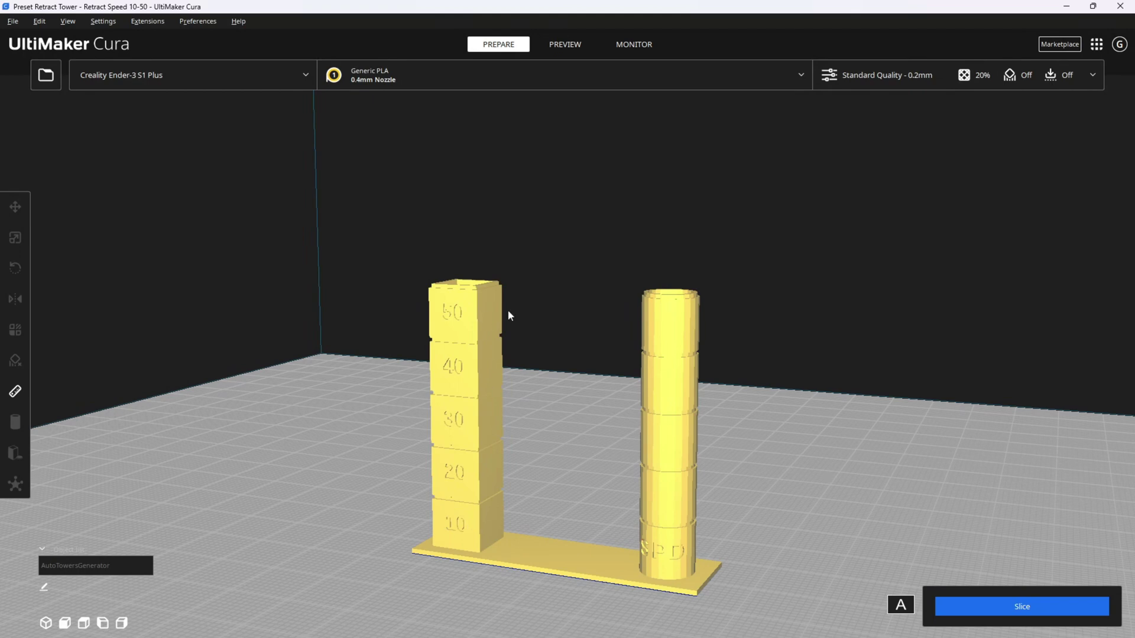
- Set Retraction Distance to 1 mm through a 'retr' search, then clear the search
{"action": "left_click", "coordinate": [1097, 72]}
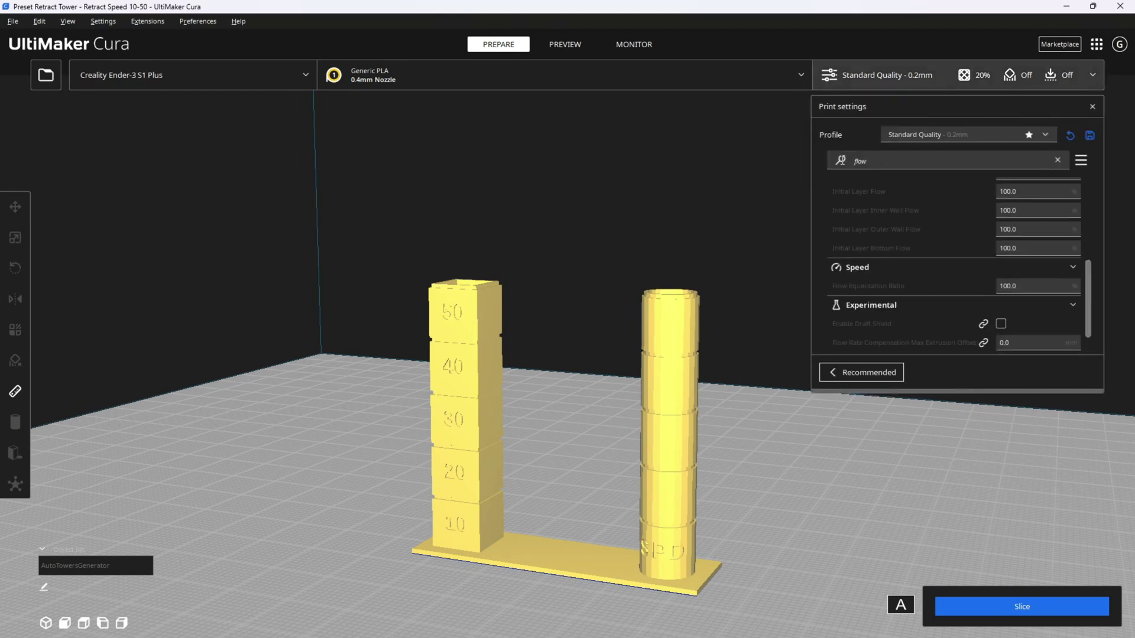
{"action": "left_click", "coordinate": [840, 159]}
{"action": "type", "text": "retr"}
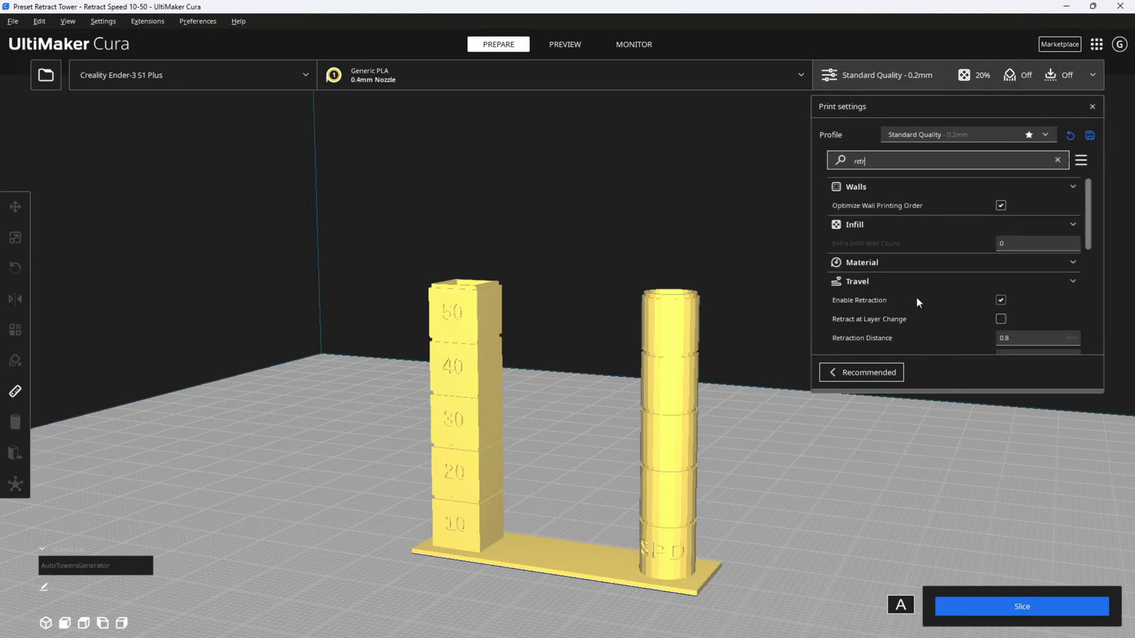
{"action": "scroll", "coordinate": [918, 295], "scroll_direction": "down", "scroll_amount": 3}
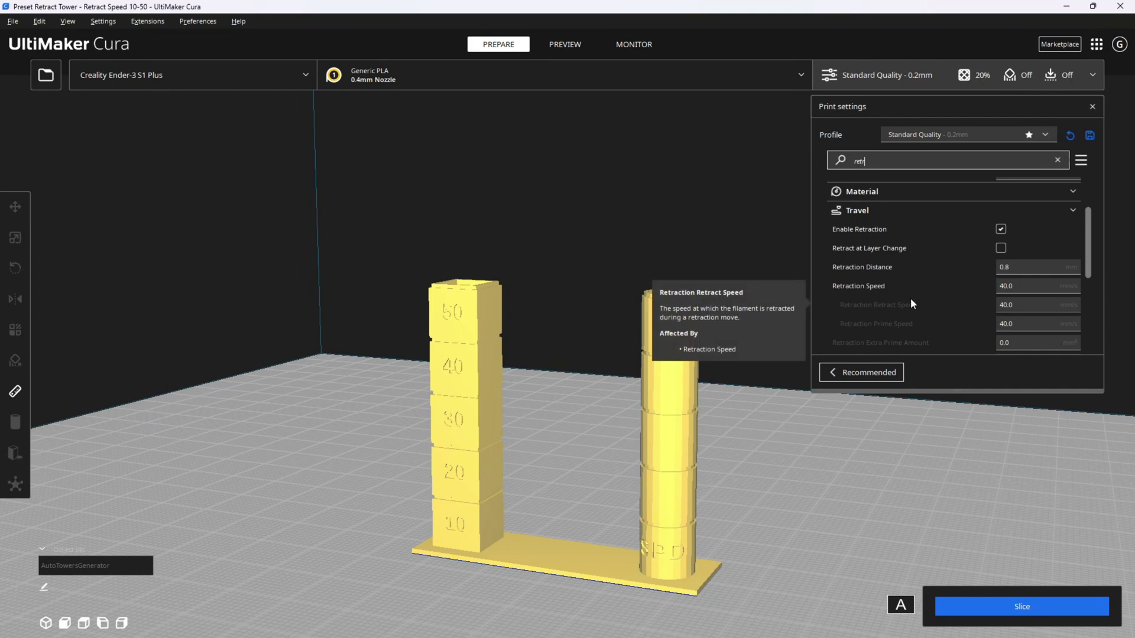
{"action": "double_click", "coordinate": [1015, 267]}
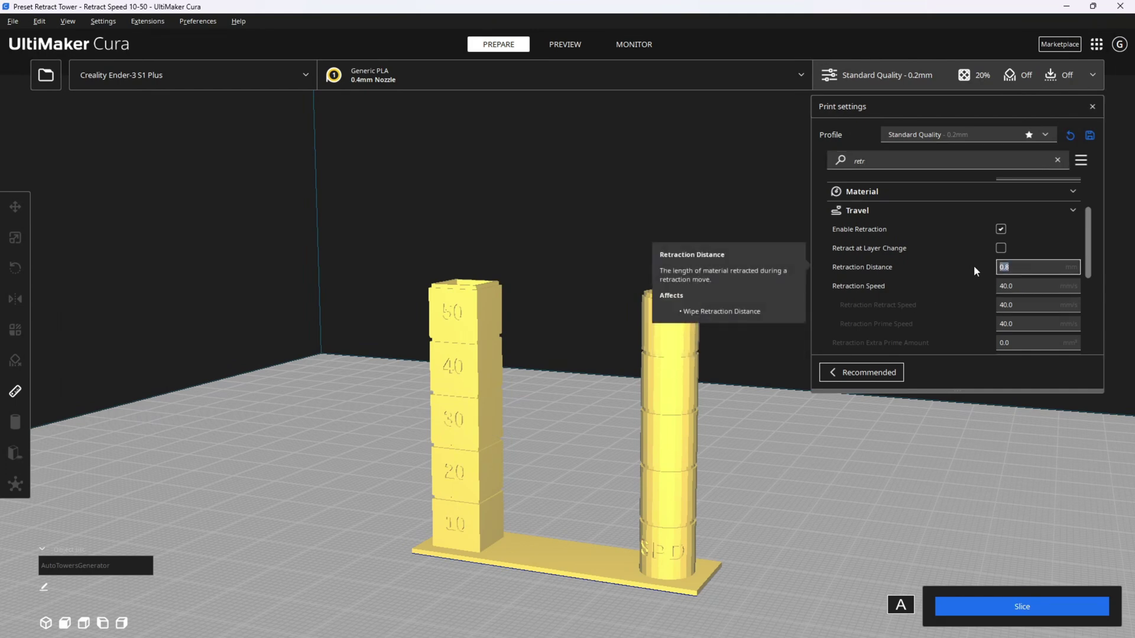
{"action": "type", "text": "1"}
{"action": "scroll", "coordinate": [973, 265], "scroll_direction": "up", "scroll_amount": 3}
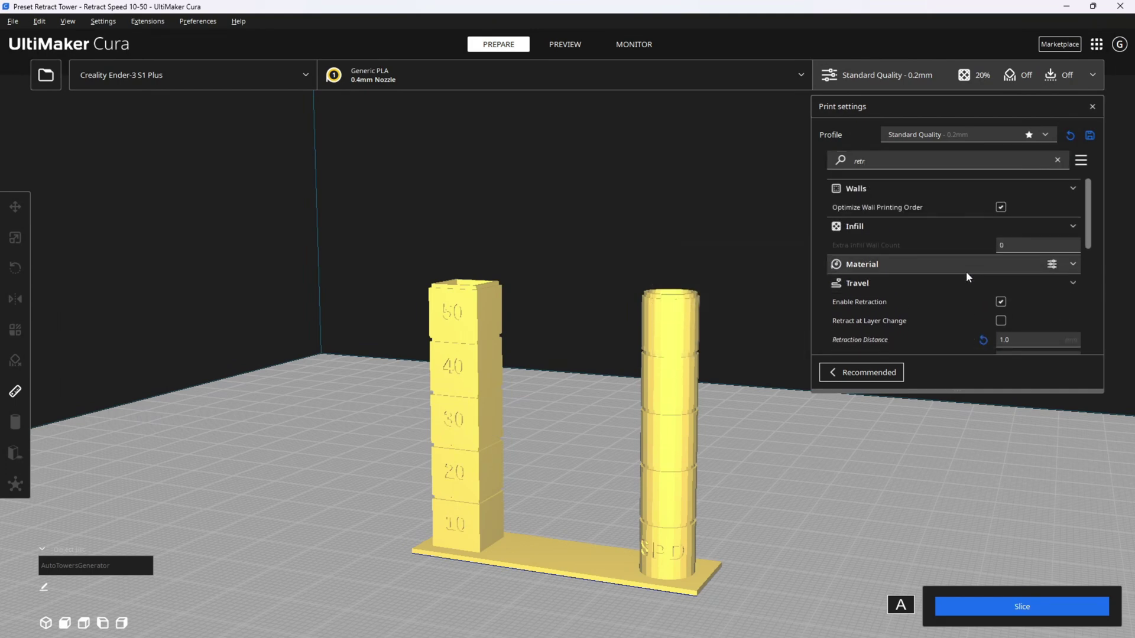
{"action": "left_click", "coordinate": [1057, 159]}
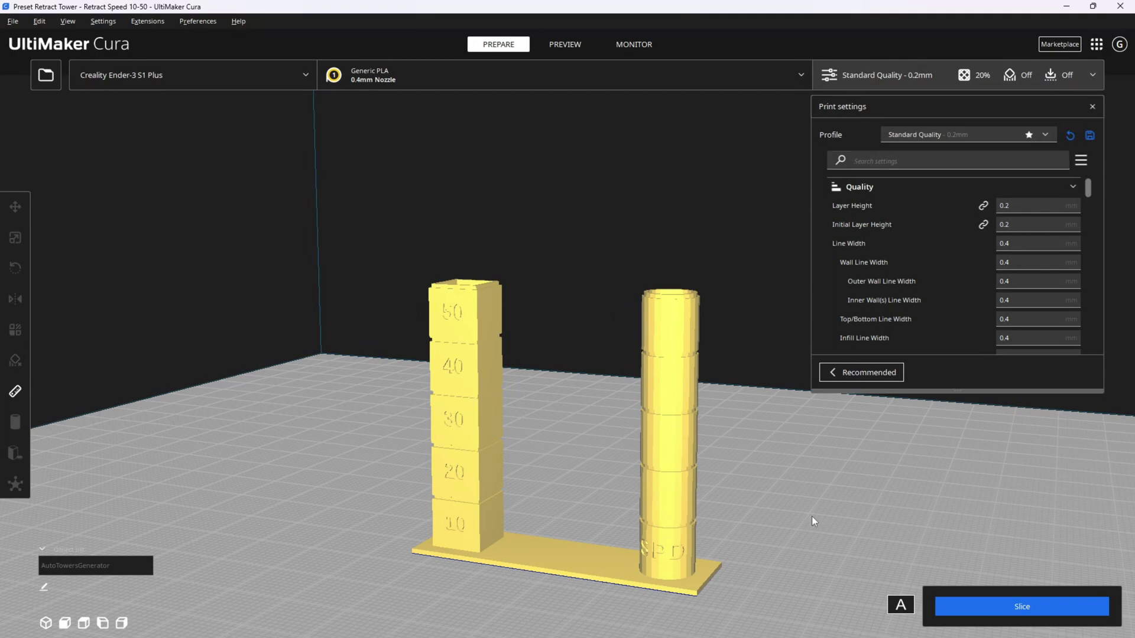
- Load the 'Speed Tower - Print Speed 20-100' preset from Auto Towers
{"action": "left_click", "coordinate": [145, 22]}
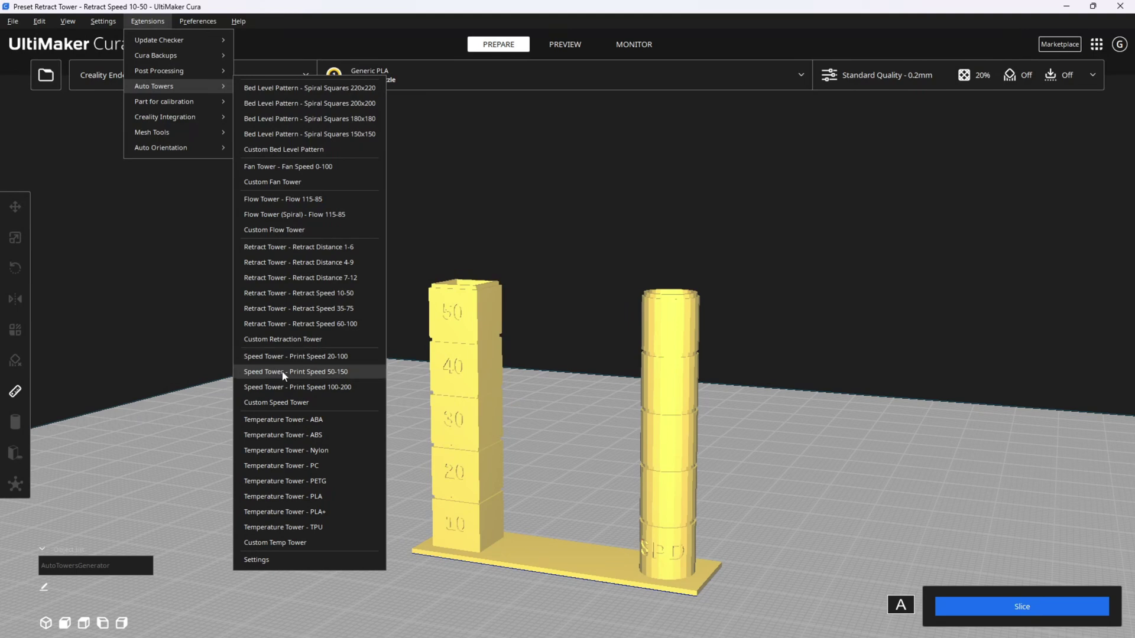
{"action": "left_click", "coordinate": [326, 357]}
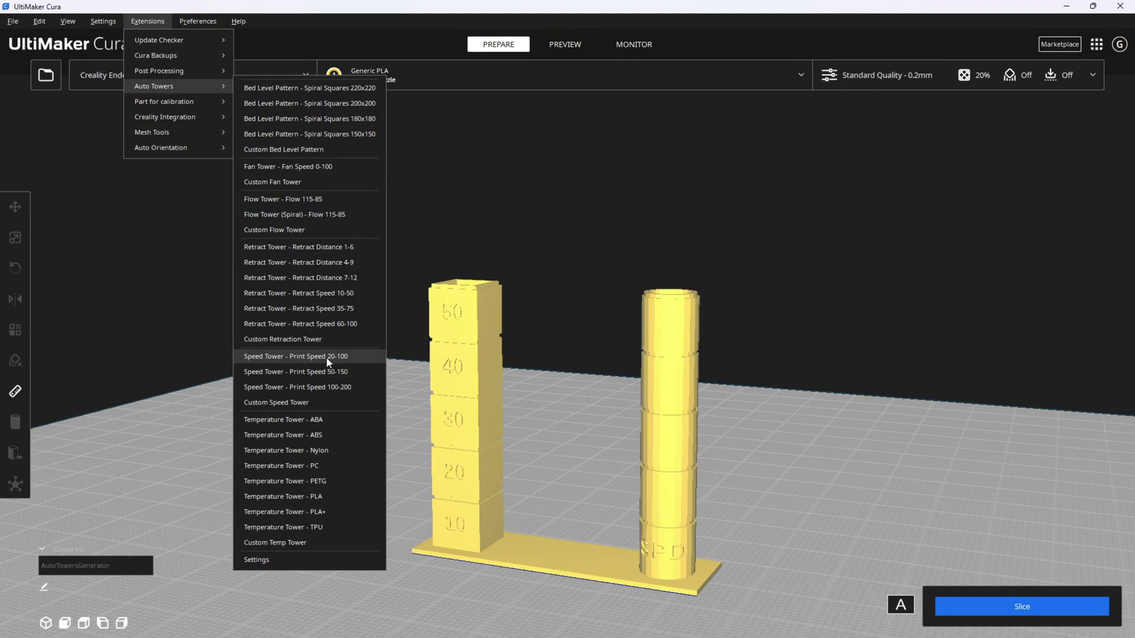
{"action": "scroll", "coordinate": [796, 466], "scroll_direction": "down", "scroll_amount": 5}
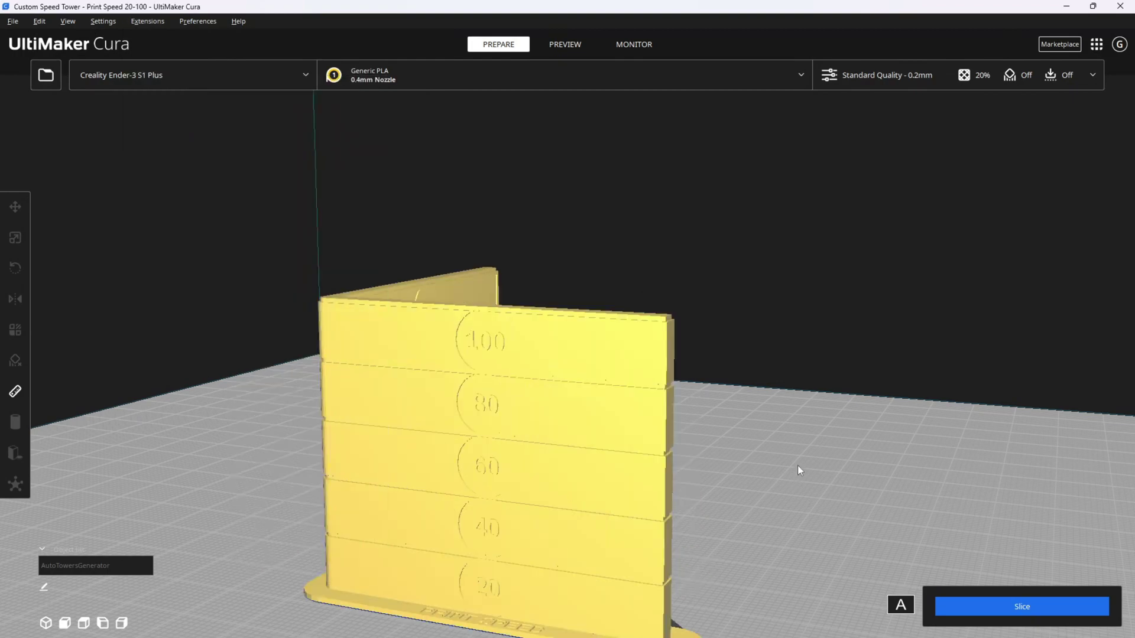
{"action": "right_click_drag", "start_coordinate": [796, 464], "coordinate": [591, 467]}
{"action": "right_click_drag", "start_coordinate": [693, 522], "coordinate": [558, 505]}
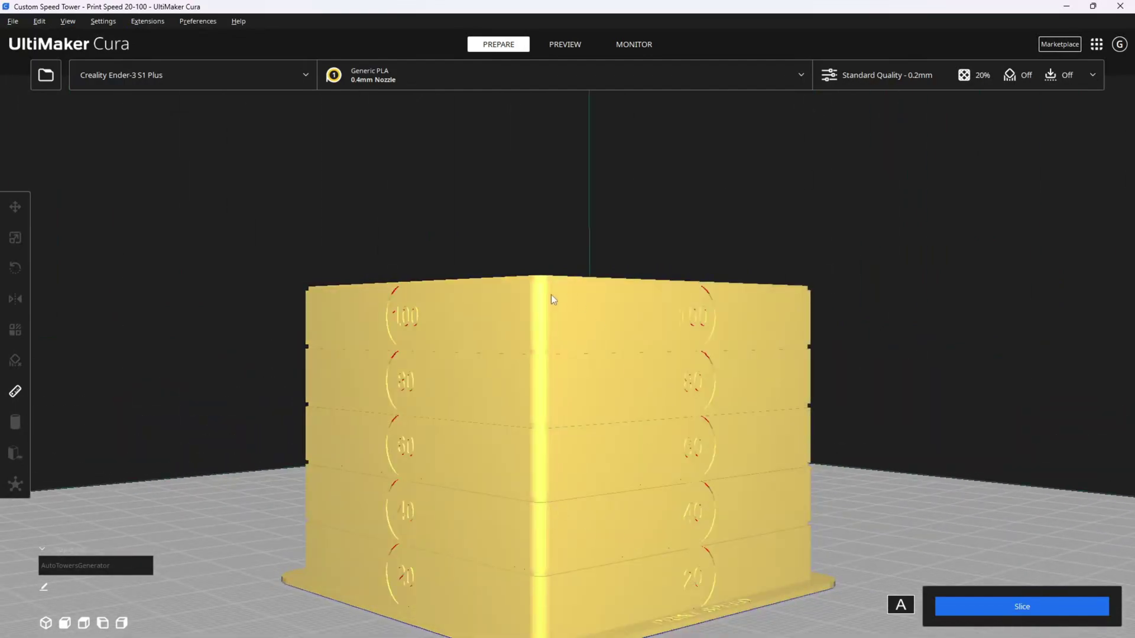
{"action": "right_click_drag", "start_coordinate": [949, 470], "coordinate": [863, 220]}
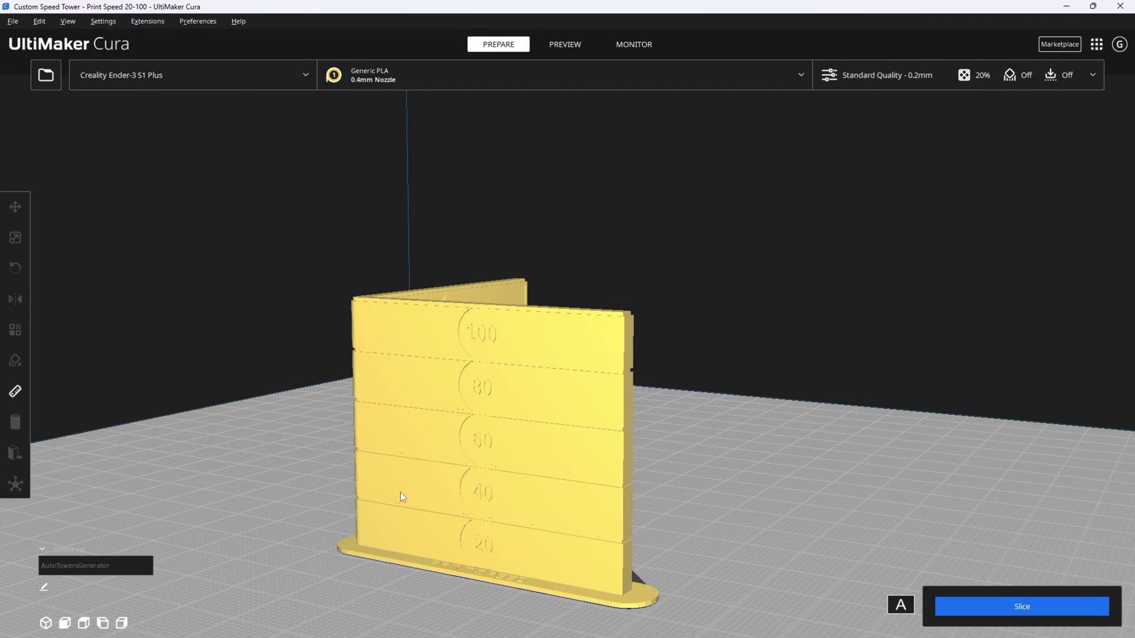
{"action": "right_click_drag", "start_coordinate": [399, 492], "coordinate": [573, 421]}
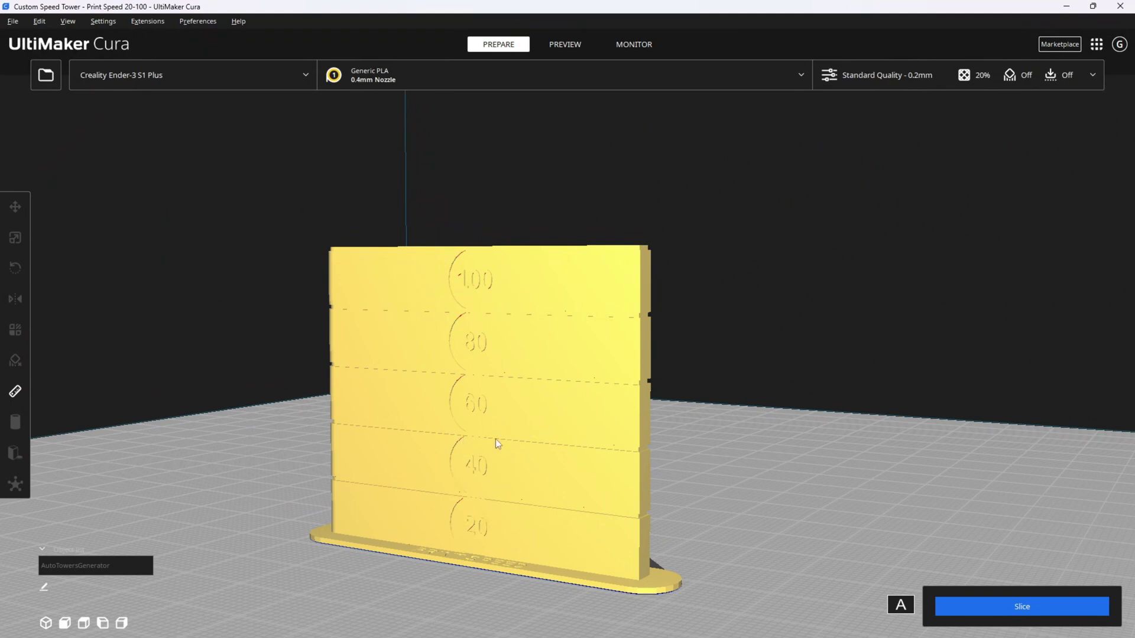
{"action": "right_click_drag", "start_coordinate": [463, 299], "coordinate": [598, 533]}
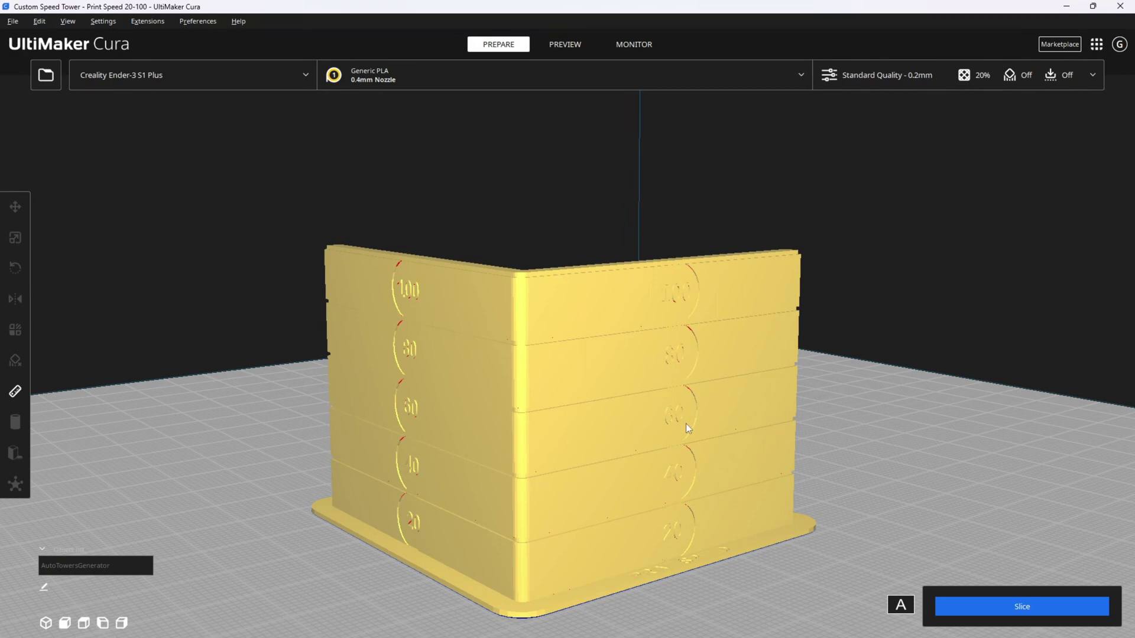
{"action": "right_click_drag", "start_coordinate": [683, 430], "coordinate": [509, 447]}
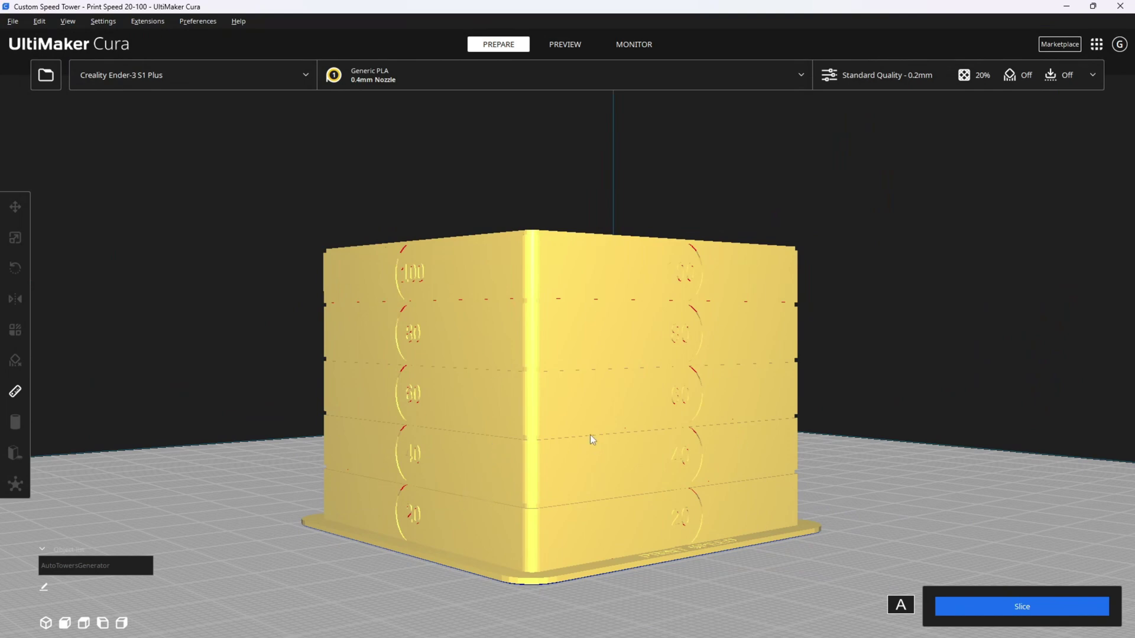
{"action": "right_click_drag", "start_coordinate": [719, 360], "coordinate": [477, 376]}
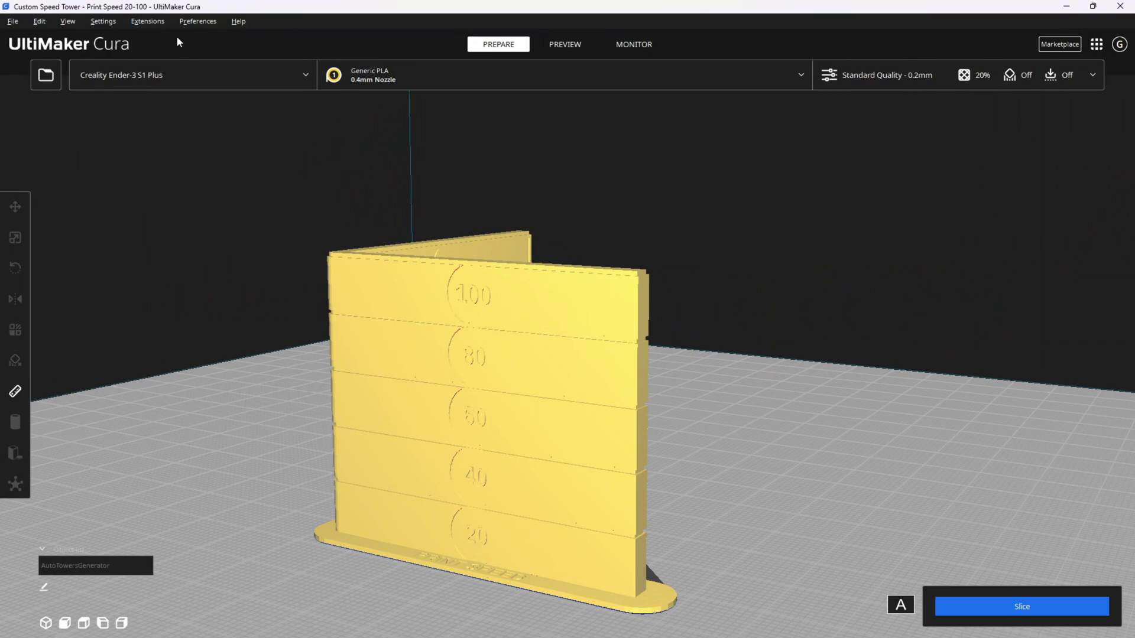
{"action": "left_click", "coordinate": [148, 21]}
{"action": "mouse_move", "coordinate": [157, 87]}
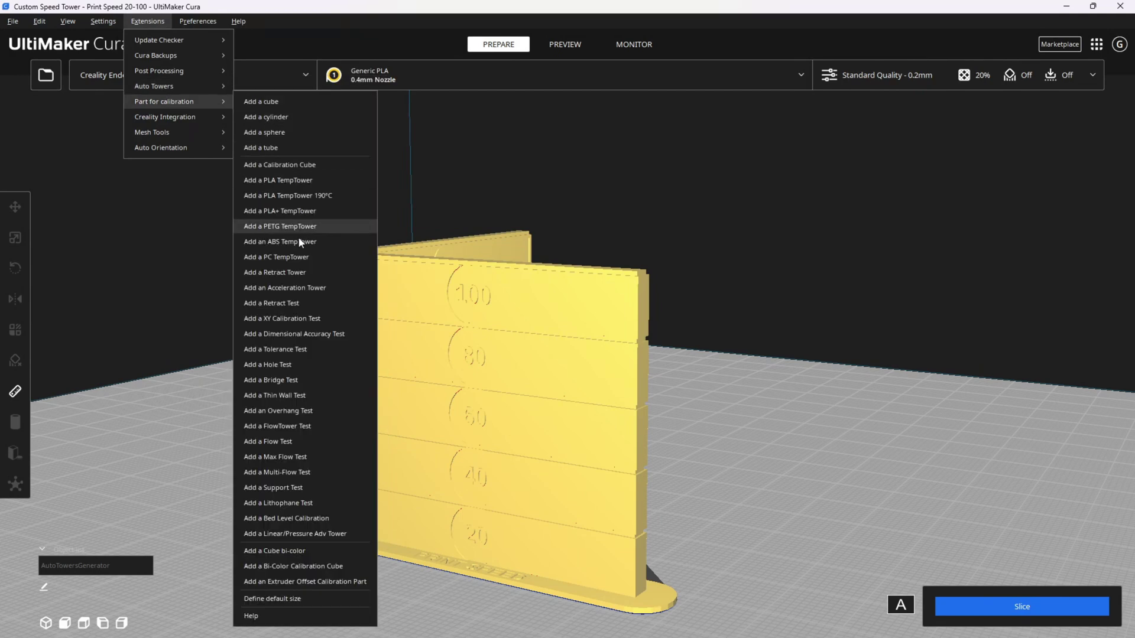
{"action": "left_click", "coordinate": [757, 425]}
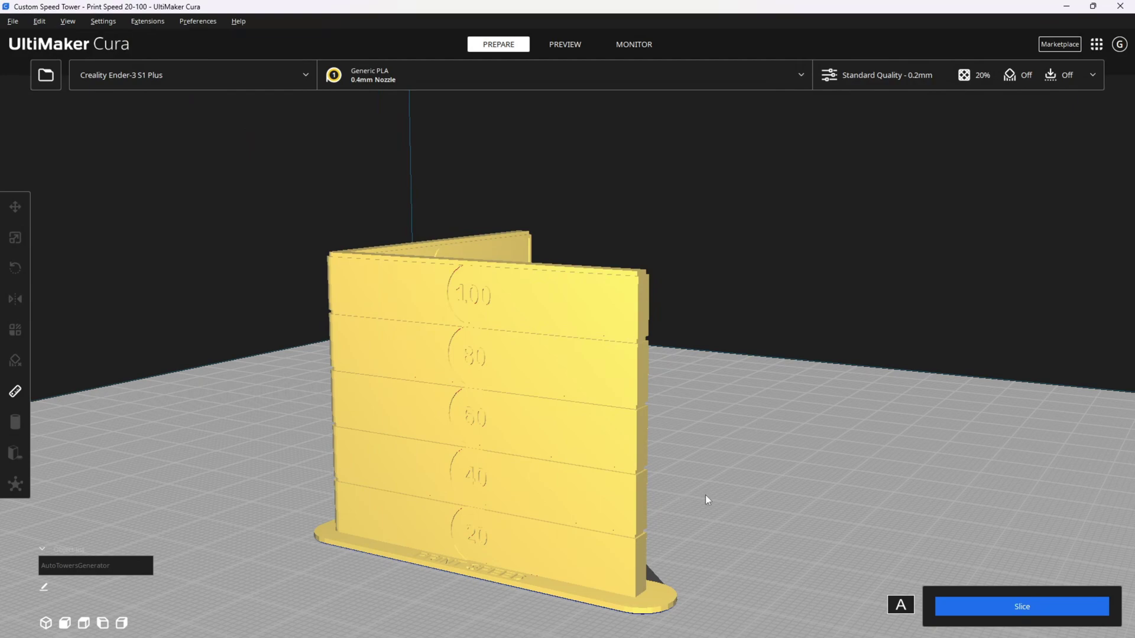
{"action": "right_click_drag", "start_coordinate": [706, 495], "coordinate": [544, 443]}
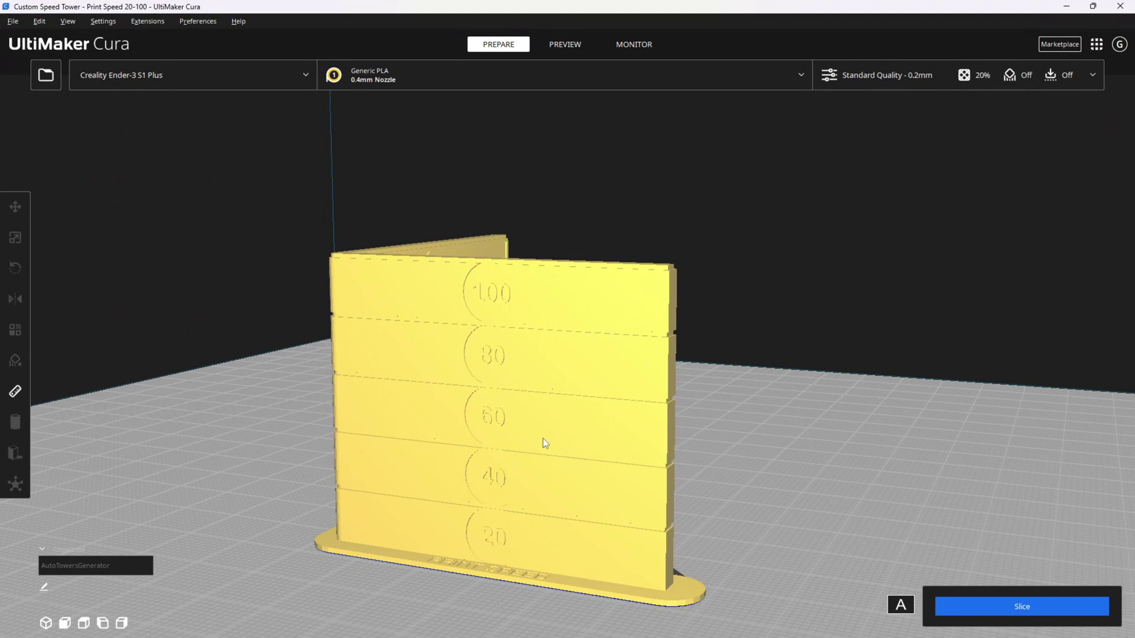